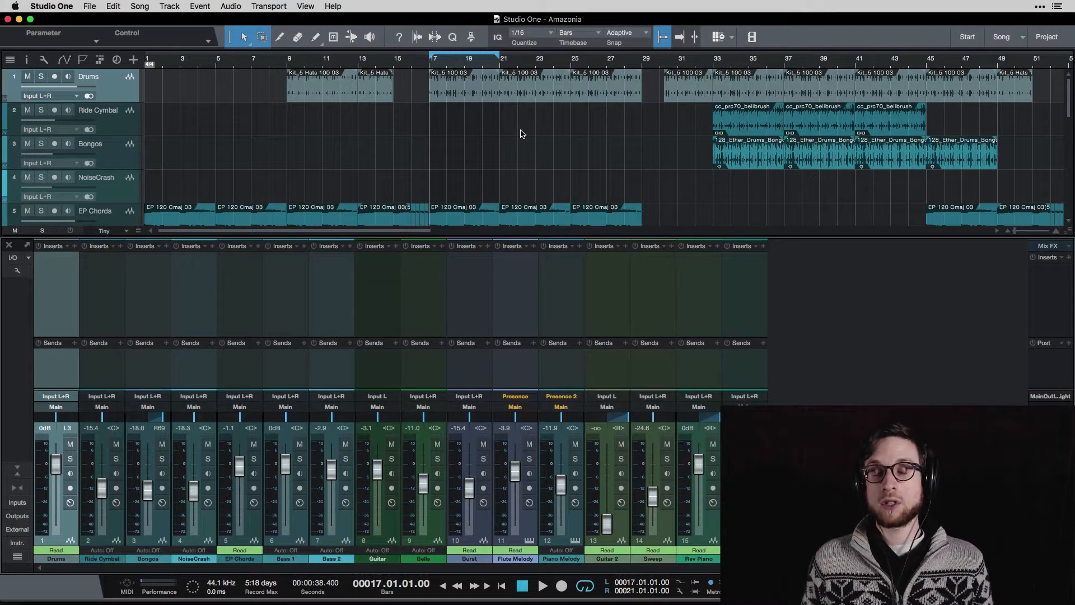
Solo the Bells track and raise its fader to about -2.1 dB while playing.
{"action": "left_click", "coordinate": [438, 296]}
{"action": "left_click", "coordinate": [440, 458]}
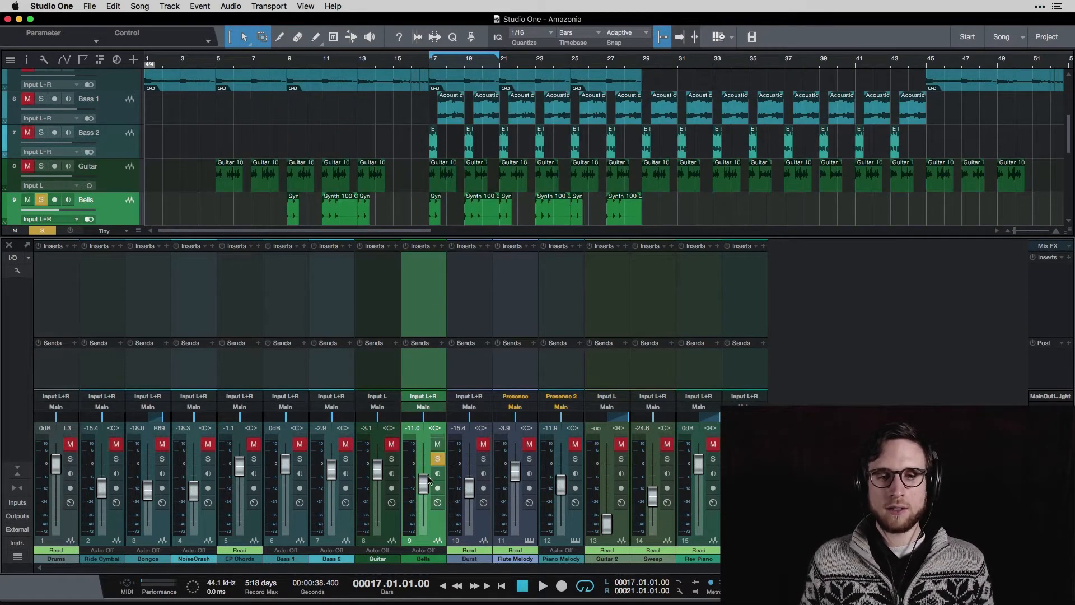
{"action": "left_click_drag", "start_coordinate": [425, 484], "coordinate": [417, 464]}
{"action": "key", "text": "space"}
{"action": "key", "text": "space"}
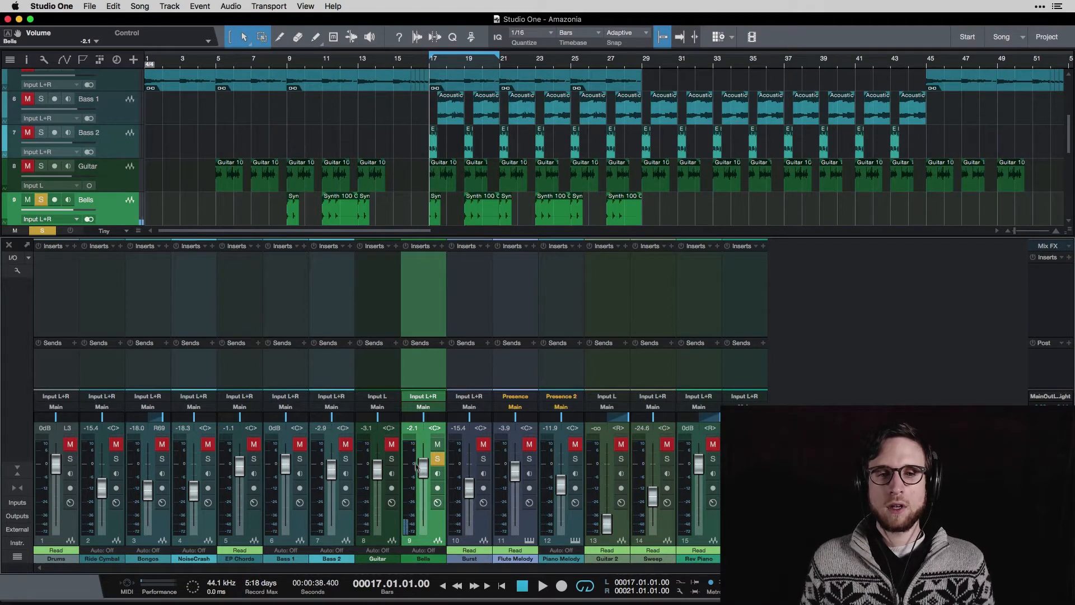
Add a PreSonus Analog Delay insert to the Bells channel.
{"action": "left_click", "coordinate": [443, 246]}
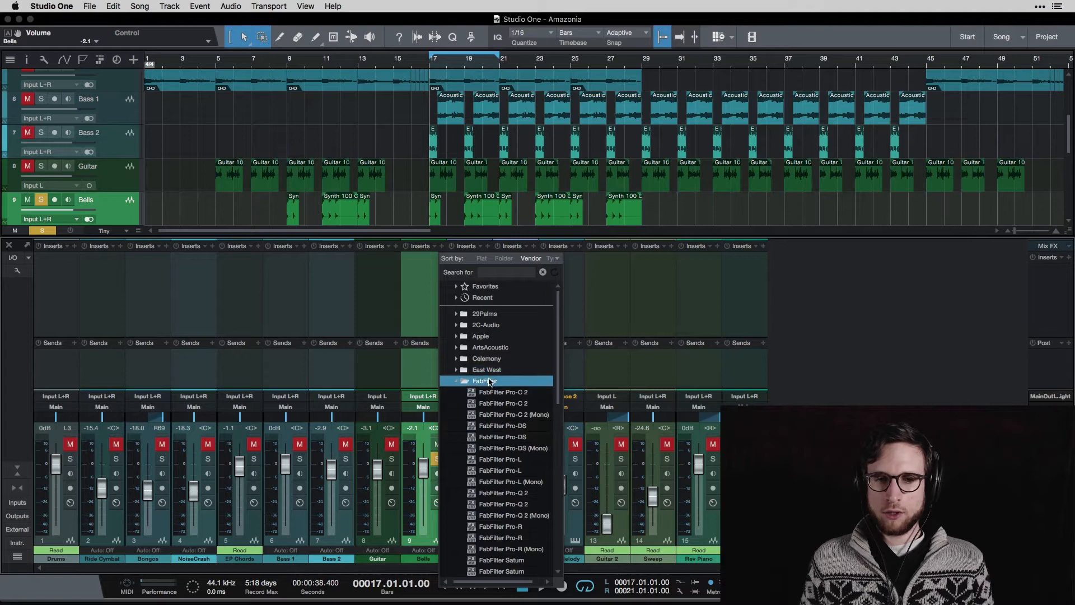
{"action": "left_click", "coordinate": [485, 380]}
{"action": "left_click", "coordinate": [490, 493]}
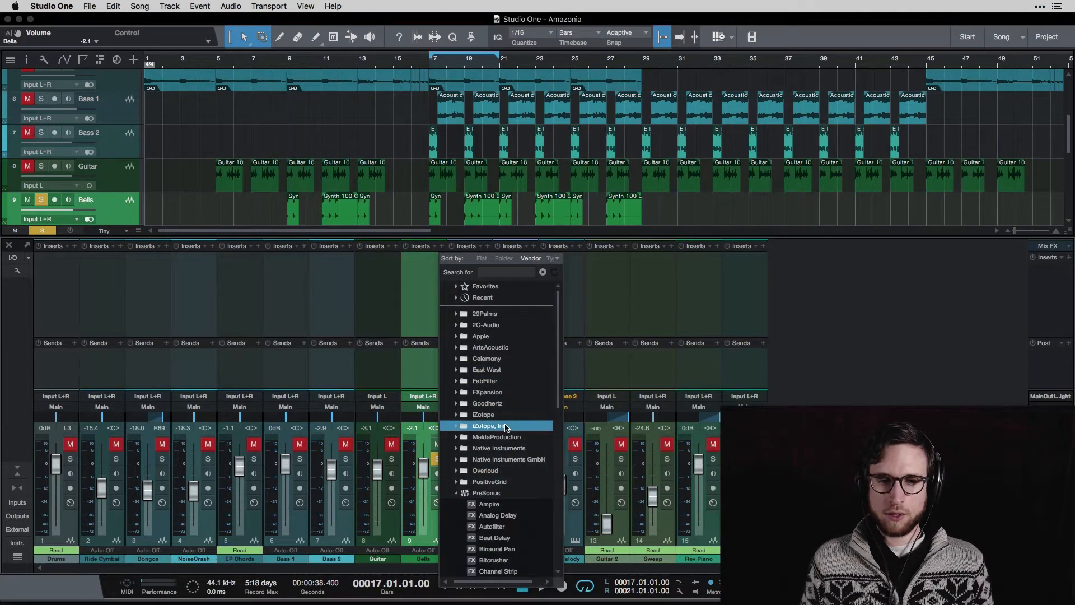
{"action": "scroll", "coordinate": [504, 493], "scroll_direction": "down", "scroll_amount": 5}
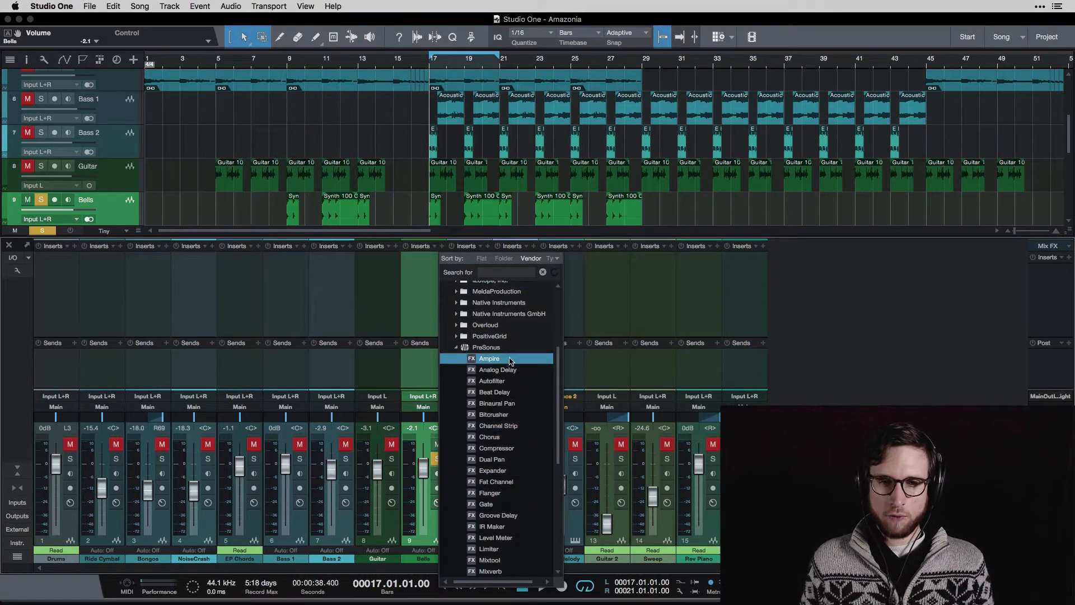
{"action": "left_click", "coordinate": [513, 370]}
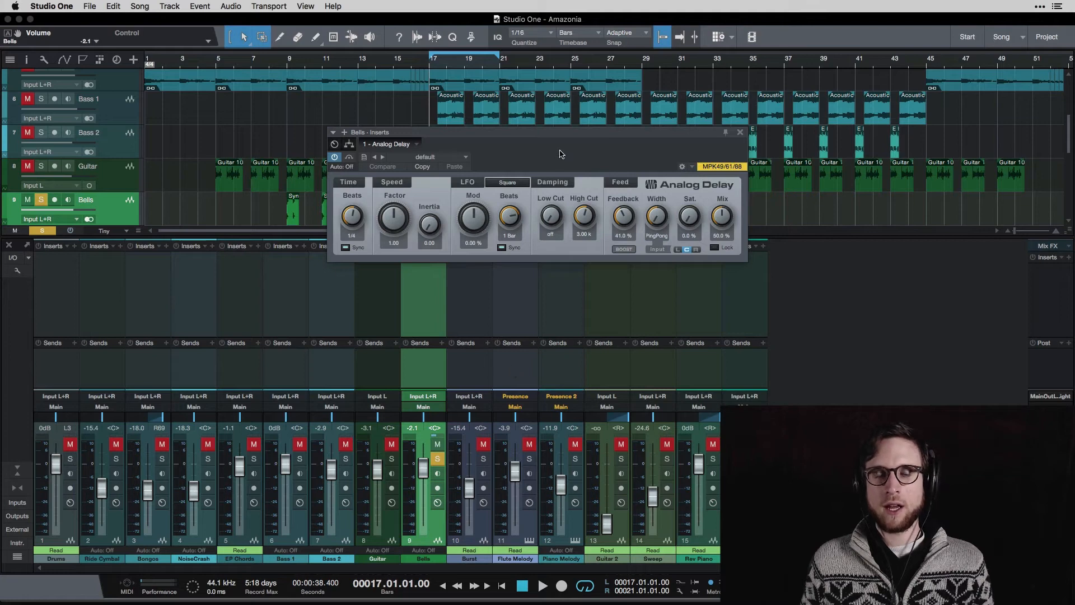
Audition the Analog Delay at 1/4 and 1/2 T, then settle its Time Beats on 1/16.
{"action": "left_click_drag", "start_coordinate": [565, 143], "coordinate": [486, 159]}
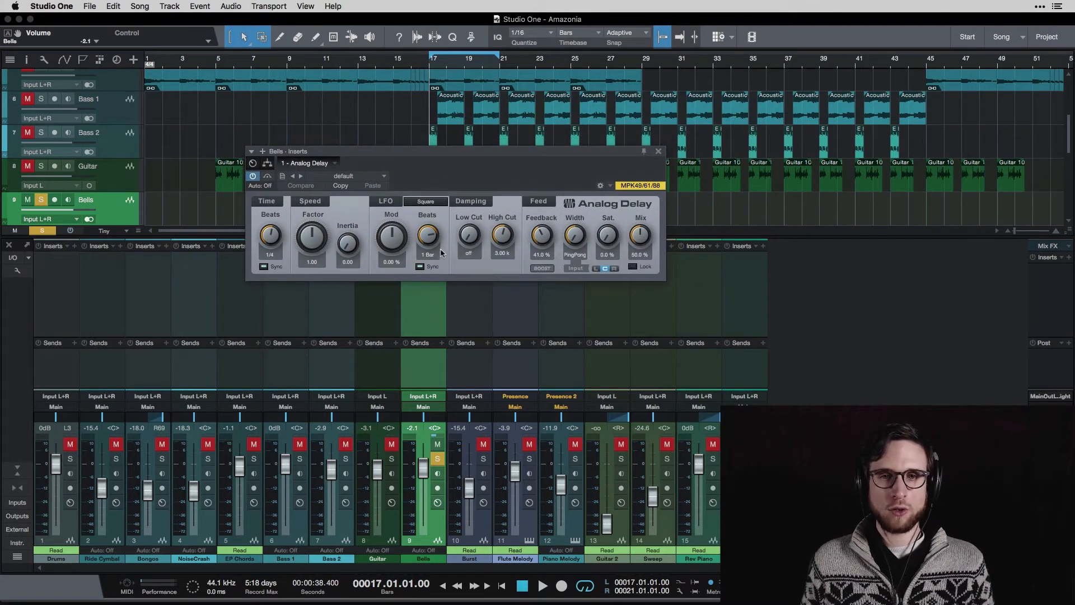
{"action": "key", "text": "space"}
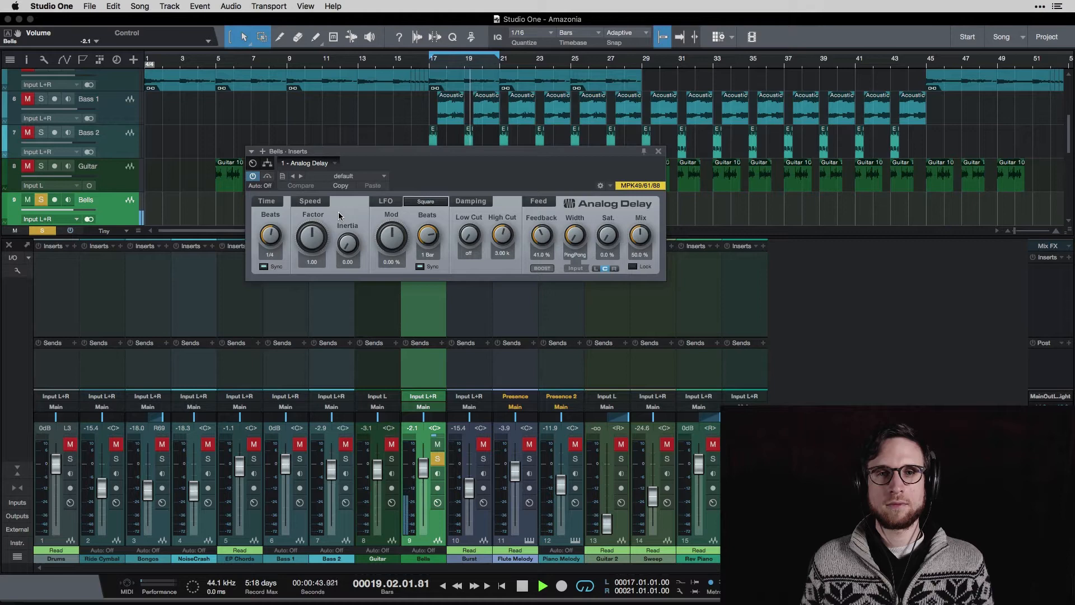
{"action": "key", "text": "space"}
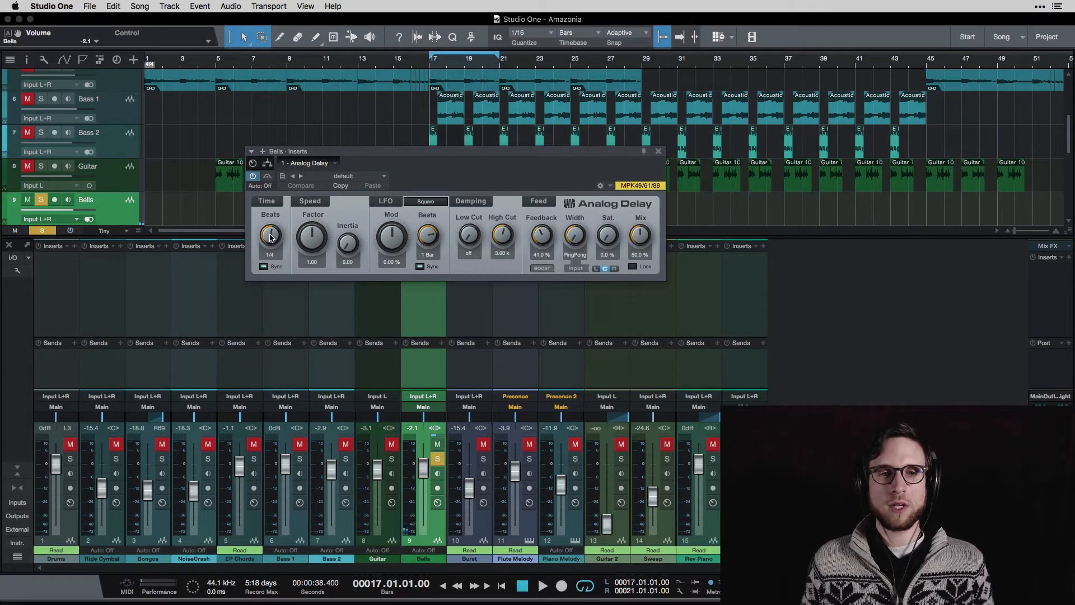
{"action": "left_click_drag", "start_coordinate": [269, 242], "coordinate": [270, 236]}
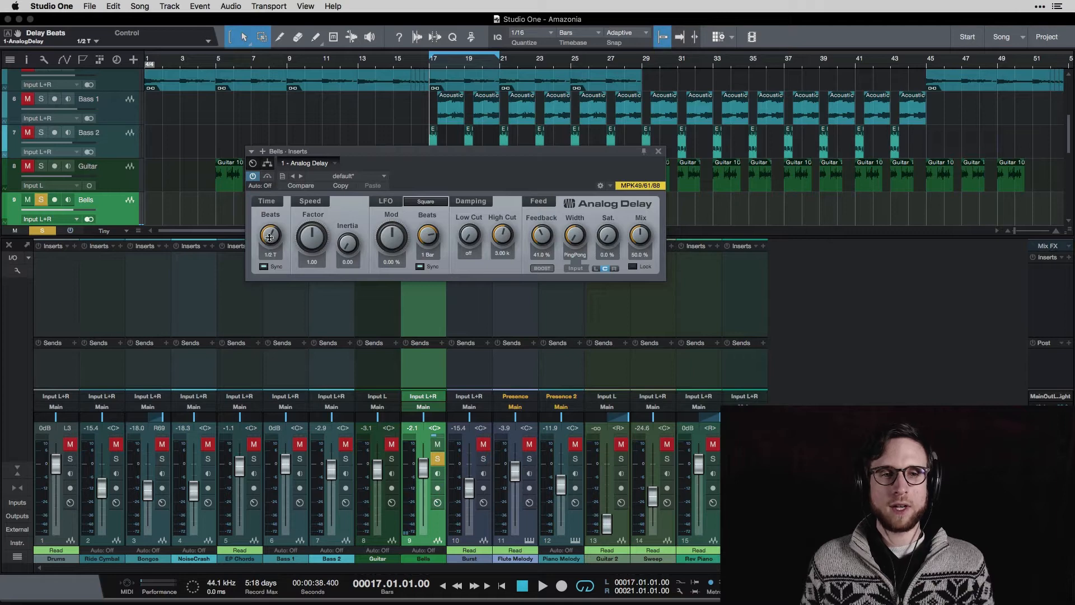
{"action": "key", "text": "space"}
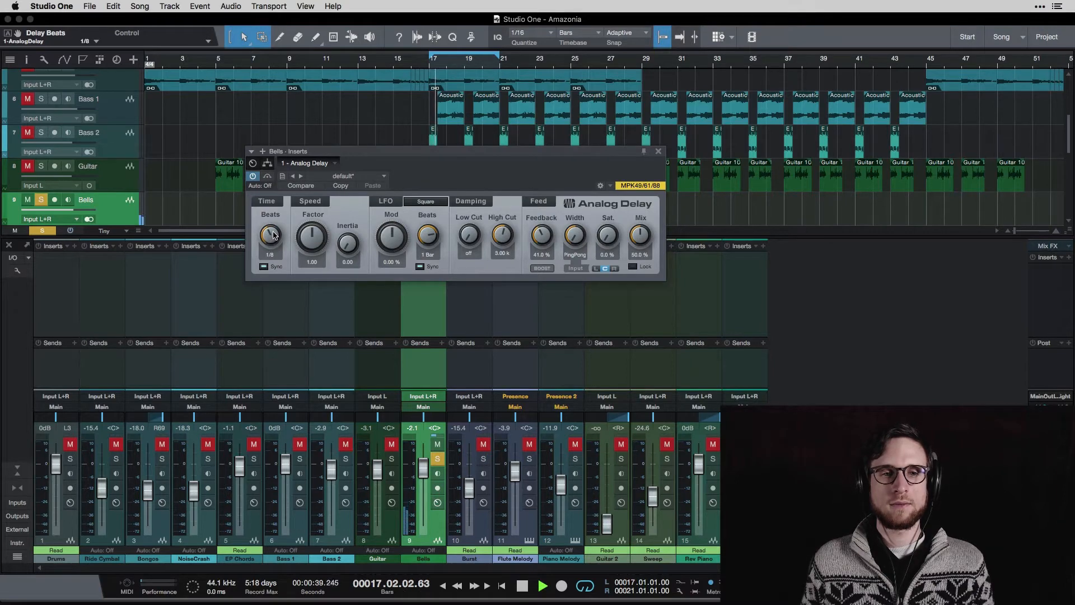
{"action": "key", "text": "space"}
{"action": "left_click_drag", "start_coordinate": [269, 236], "coordinate": [267, 242]}
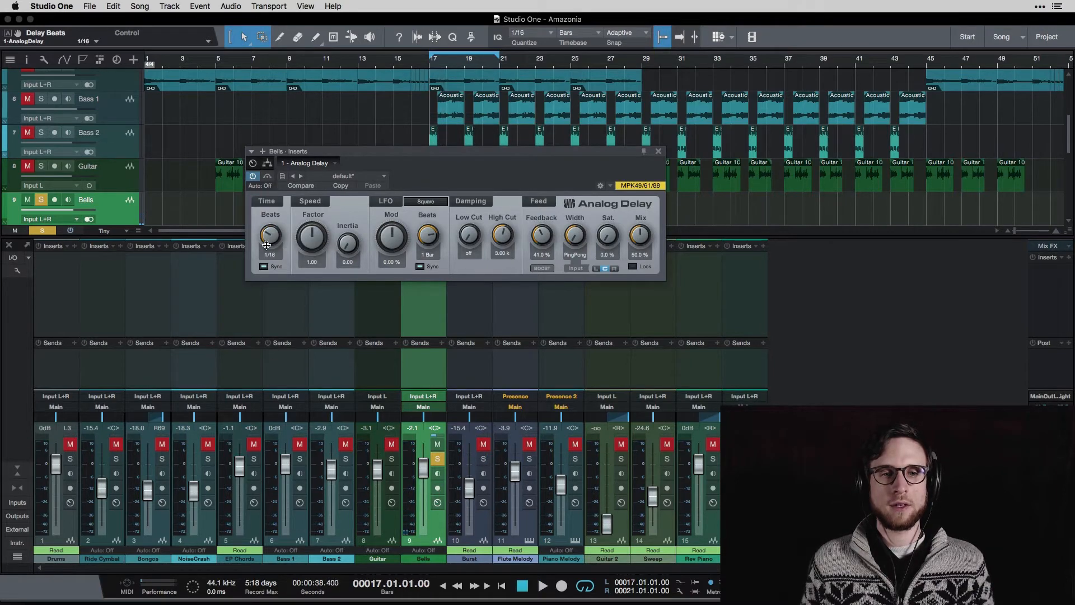
{"action": "key", "text": "space"}
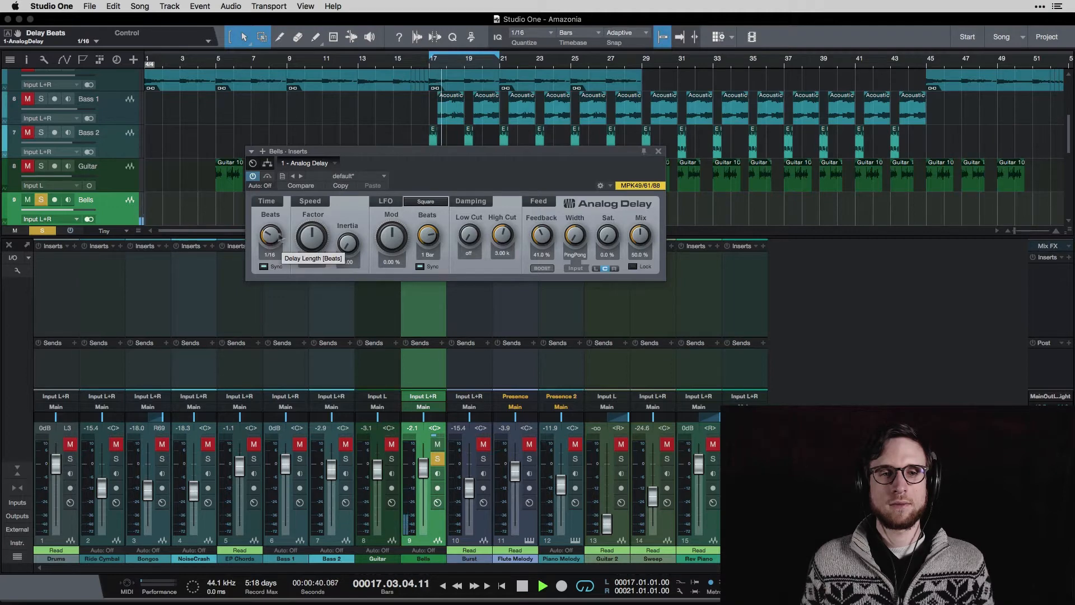
{"action": "key", "text": "space"}
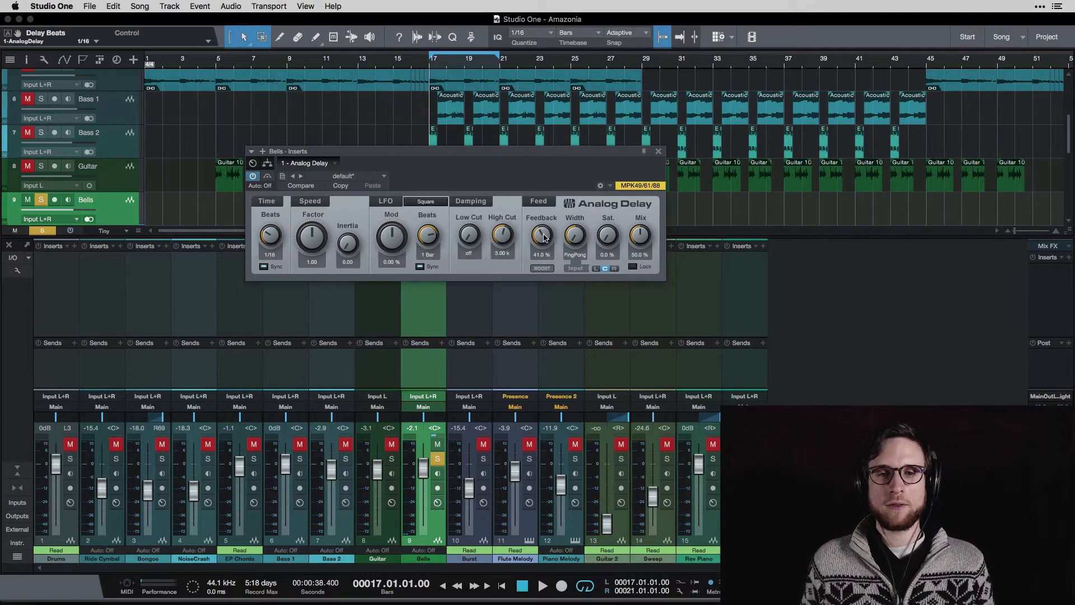
Raise delay Feedback to 72% and feed only the left input, auditioning each.
{"action": "left_click_drag", "start_coordinate": [544, 238], "coordinate": [550, 216]}
{"action": "key", "text": "space"}
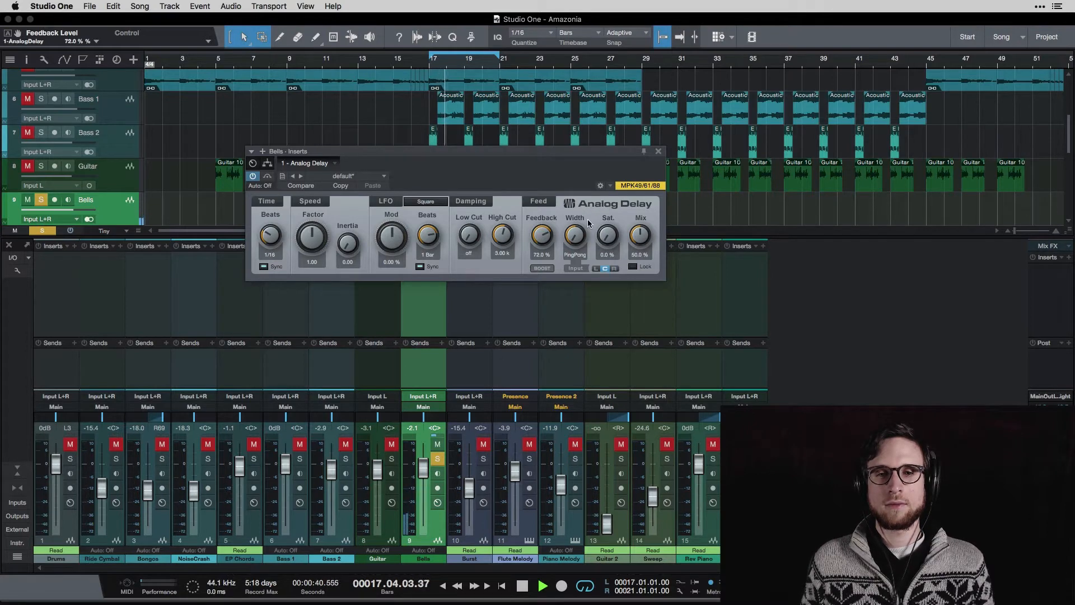
{"action": "key", "text": "space"}
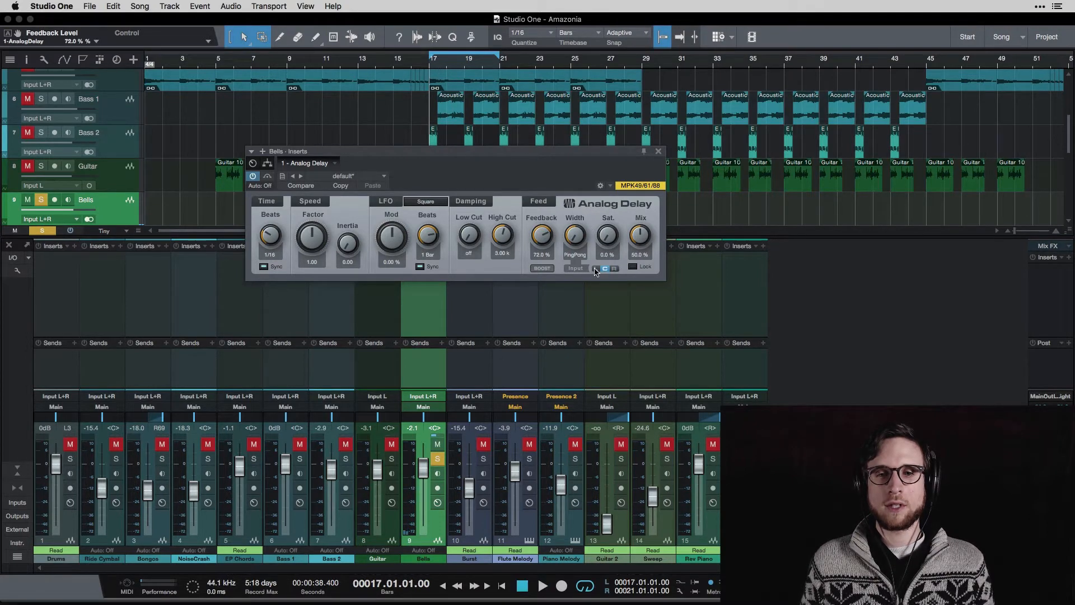
{"action": "left_click", "coordinate": [596, 268]}
{"action": "key", "text": "space"}
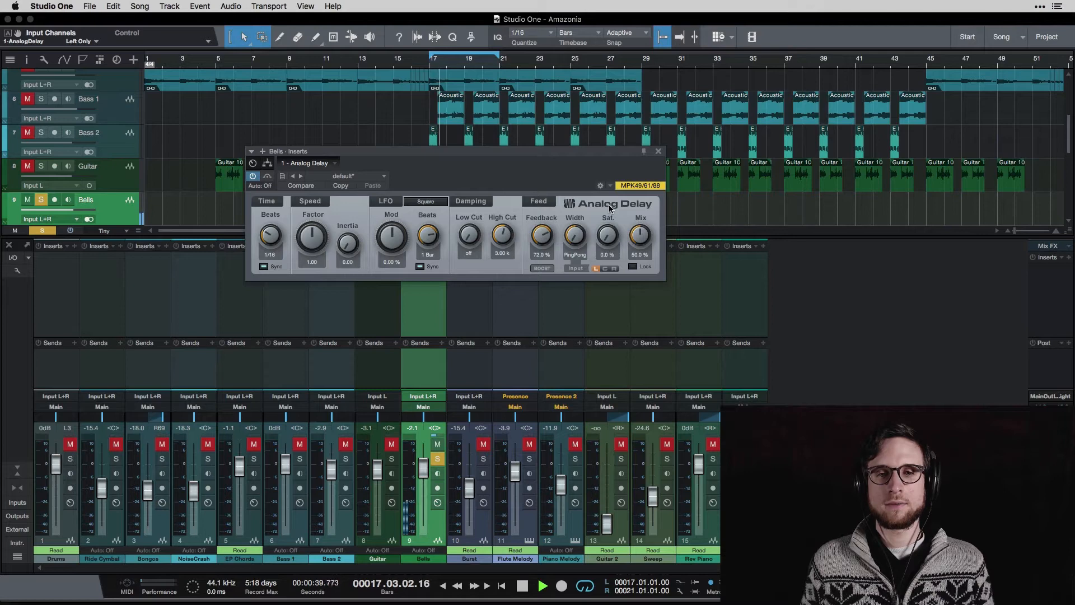
{"action": "key", "text": "space"}
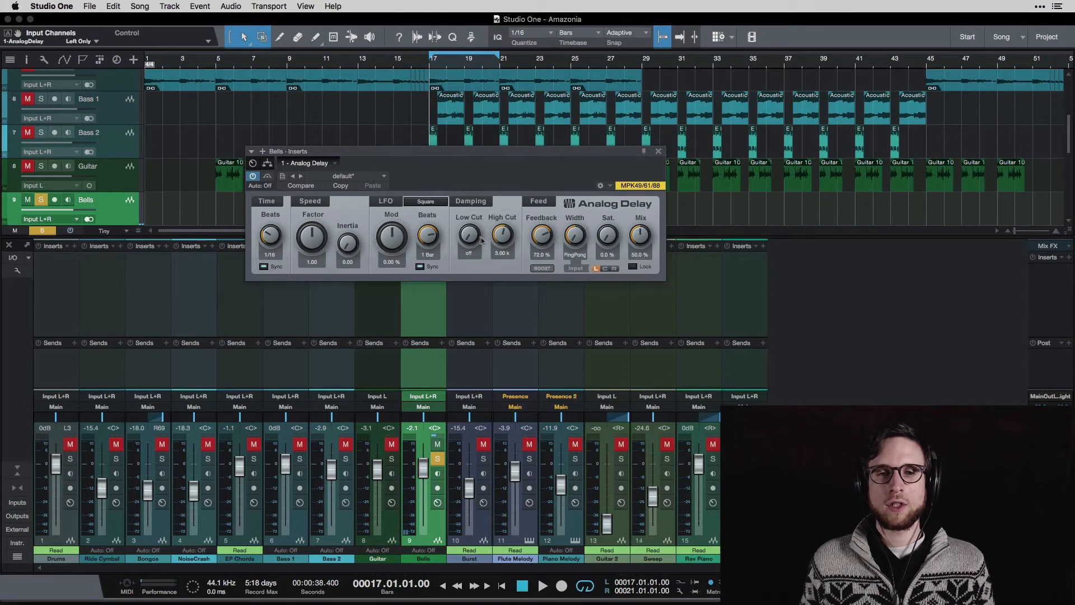
Set Low Cut to 465 Hz with High Cut at 1.13 kHz and audition.
{"action": "mouse_move", "coordinate": [482, 241]}
{"action": "left_mouse_down"}
{"action": "mouse_move", "coordinate": [485, 201]}
{"action": "mouse_move", "coordinate": [503, 242]}
{"action": "left_mouse_up"}
{"action": "key", "text": "space"}
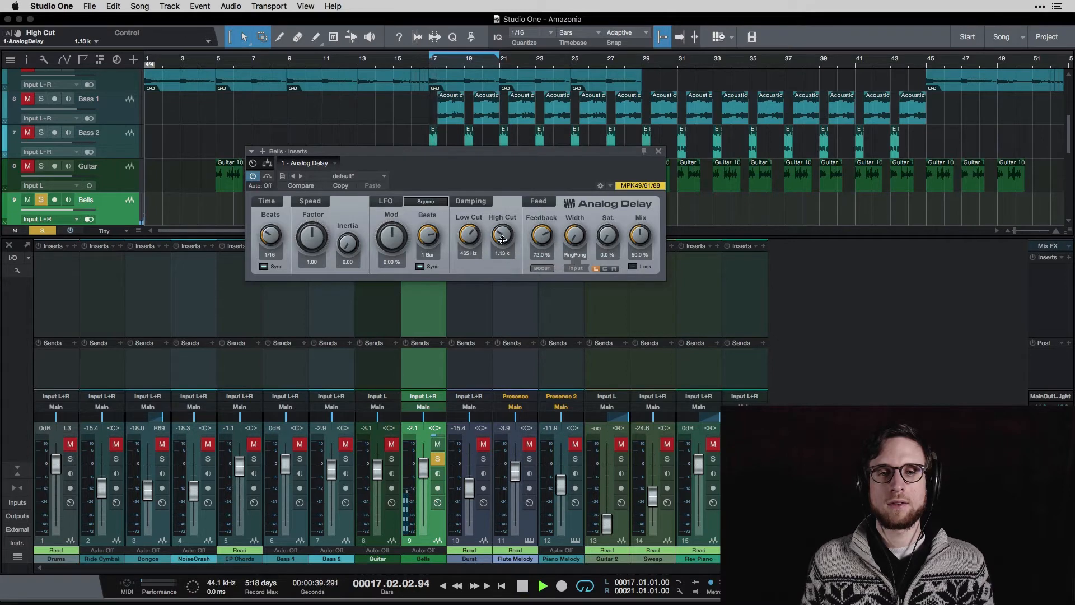
{"action": "key", "text": "space"}
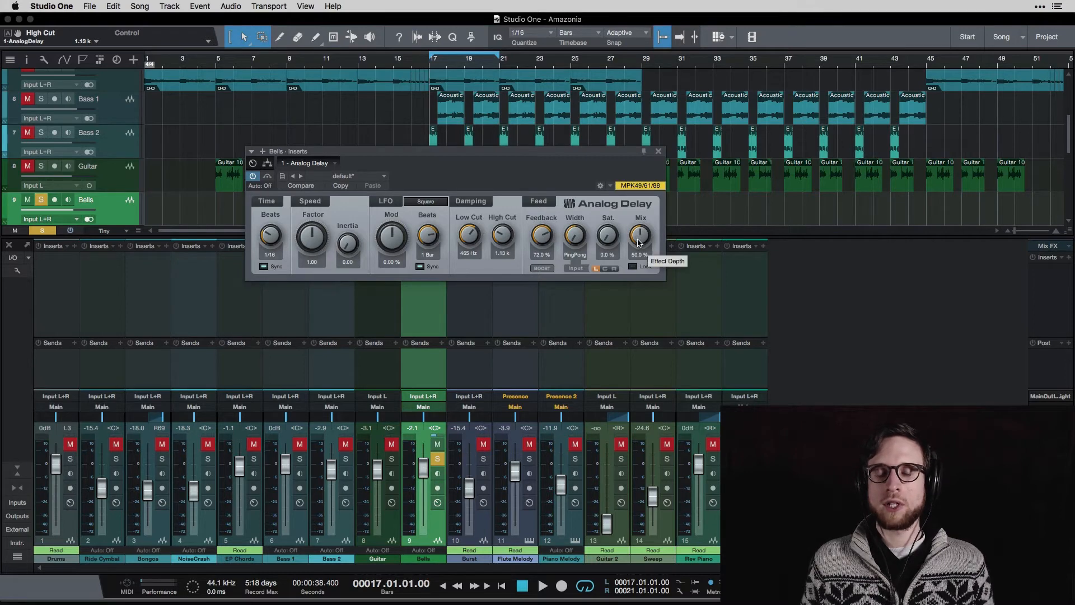
Audition the delay fully wet at 100% Mix, then with High Cut off.
{"action": "left_click_drag", "start_coordinate": [639, 241], "coordinate": [667, 126]}
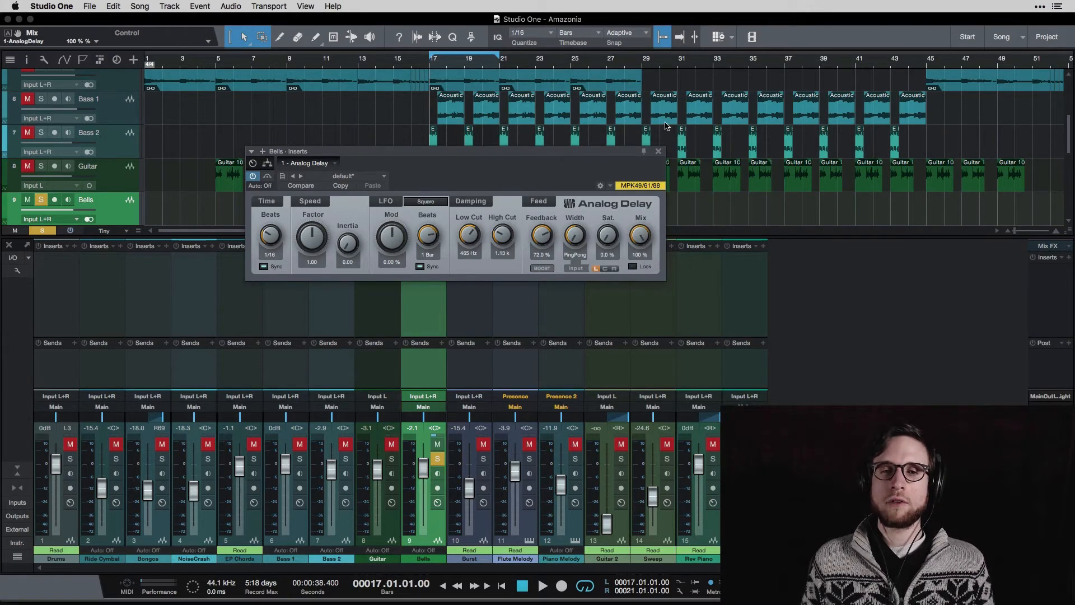
{"action": "key", "text": "space"}
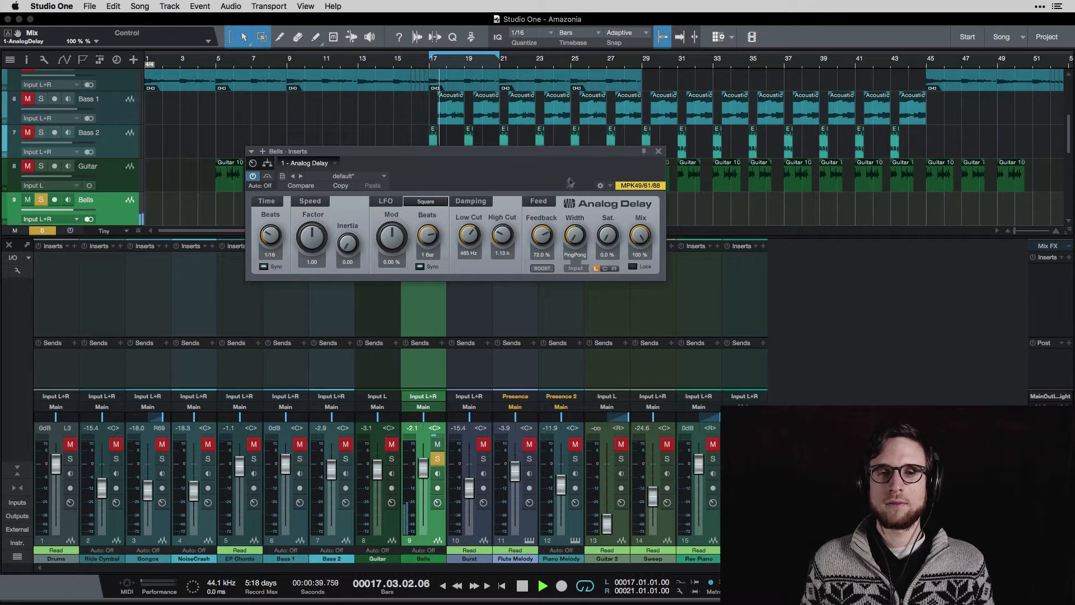
{"action": "key", "text": "space"}
{"action": "left_click_drag", "start_coordinate": [504, 238], "coordinate": [521, 177]}
{"action": "key", "text": "space"}
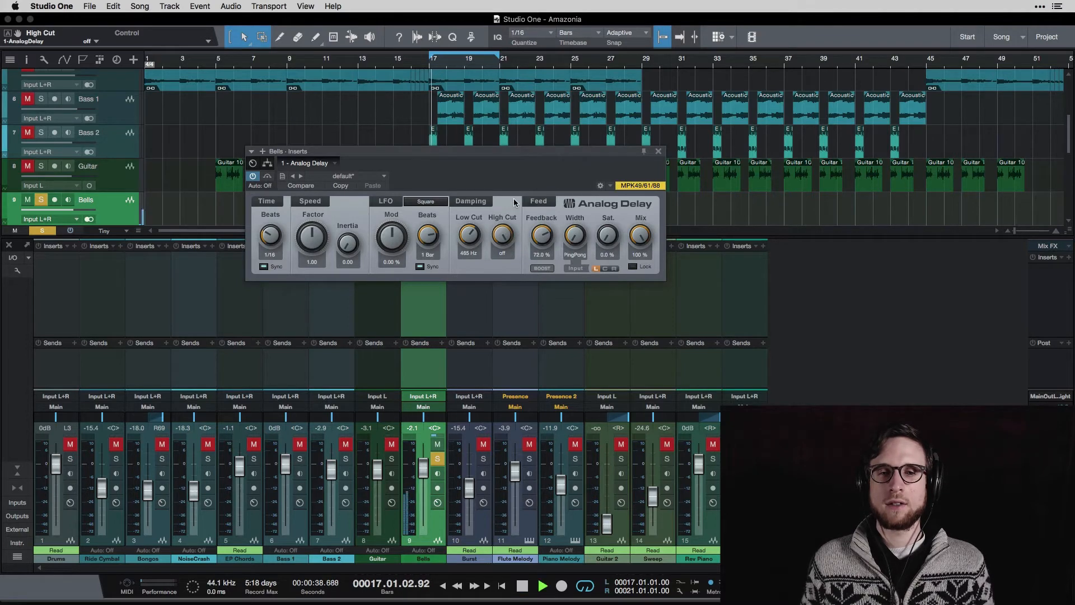
{"action": "key", "text": "space"}
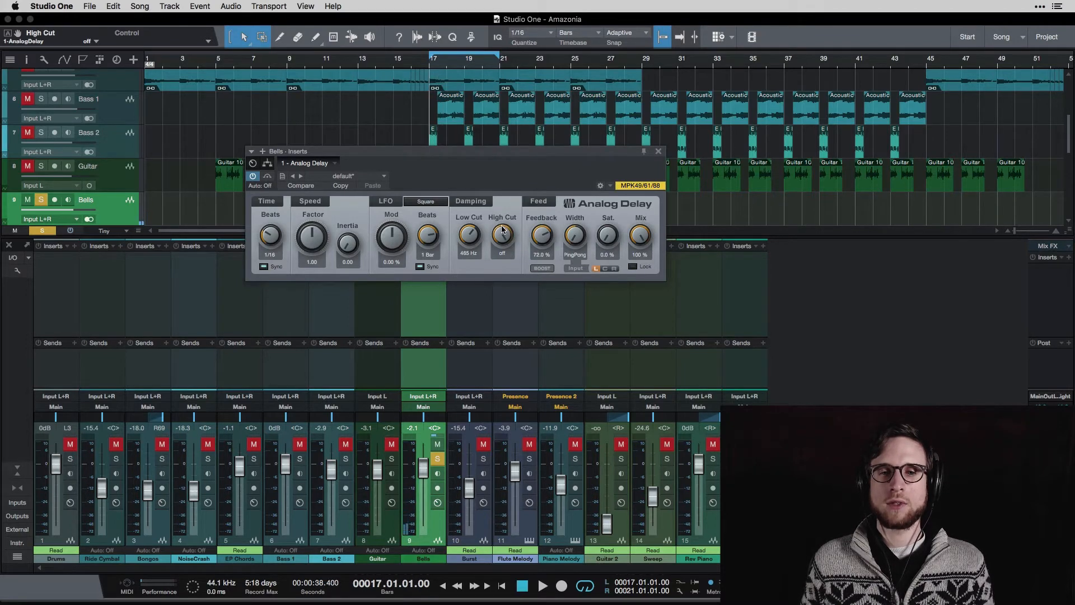
Bring High Cut back to 1.35 kHz and lower Mix to 45%.
{"action": "left_click_drag", "start_coordinate": [502, 236], "coordinate": [496, 273]}
{"action": "key", "text": "space"}
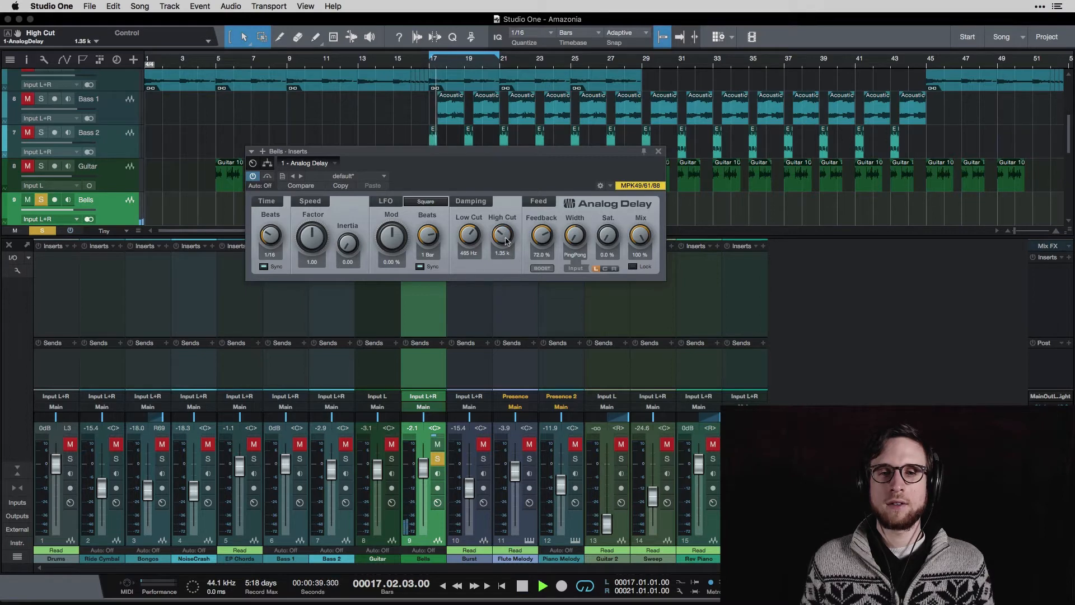
{"action": "key", "text": "space"}
{"action": "left_click_drag", "start_coordinate": [641, 231], "coordinate": [633, 291]}
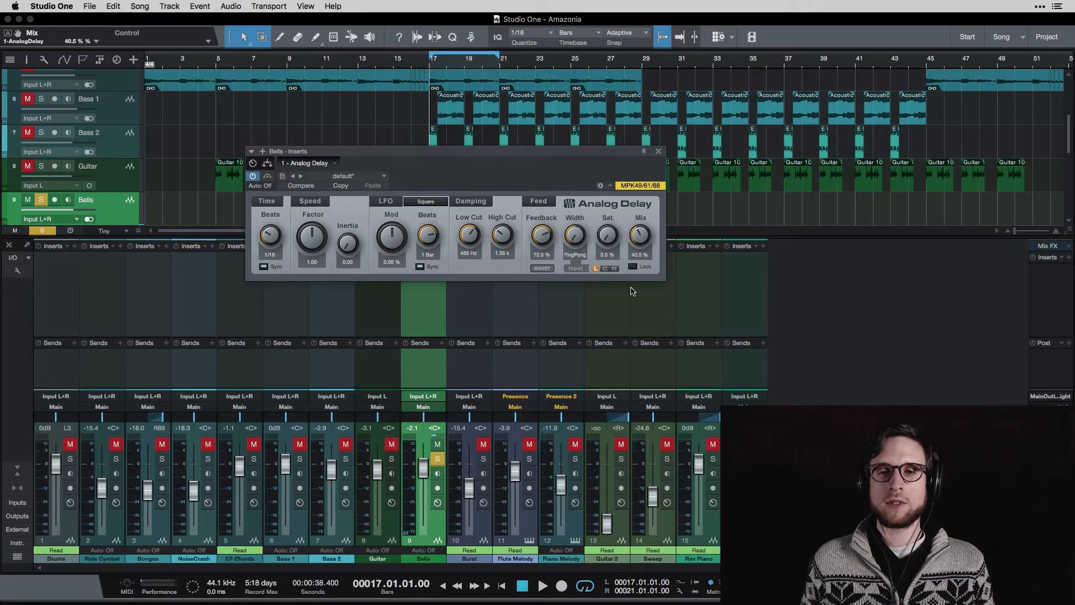
{"action": "key", "text": "space"}
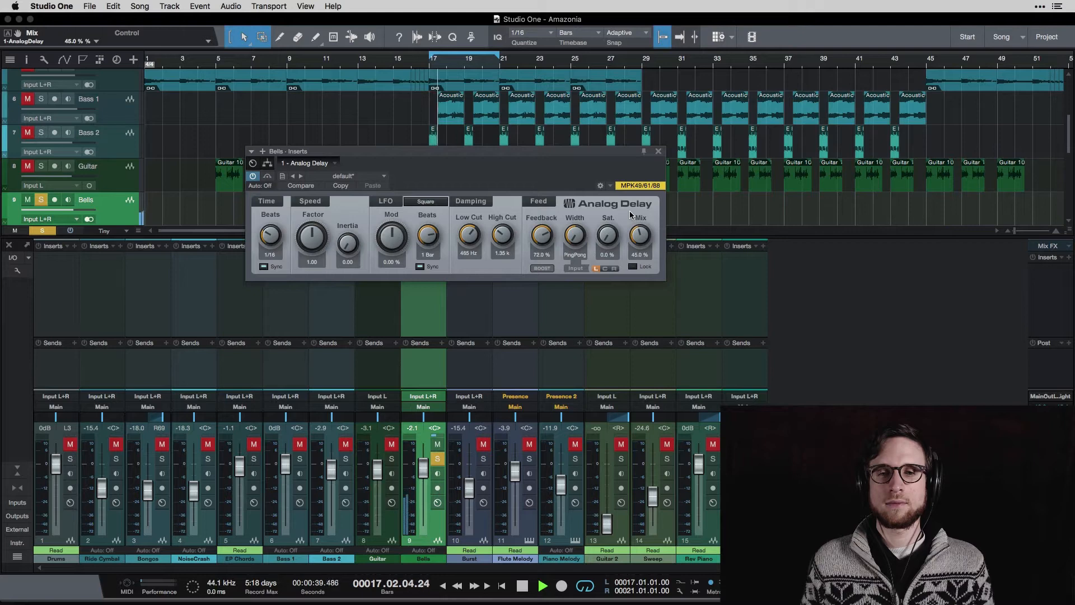
{"action": "key", "text": "space"}
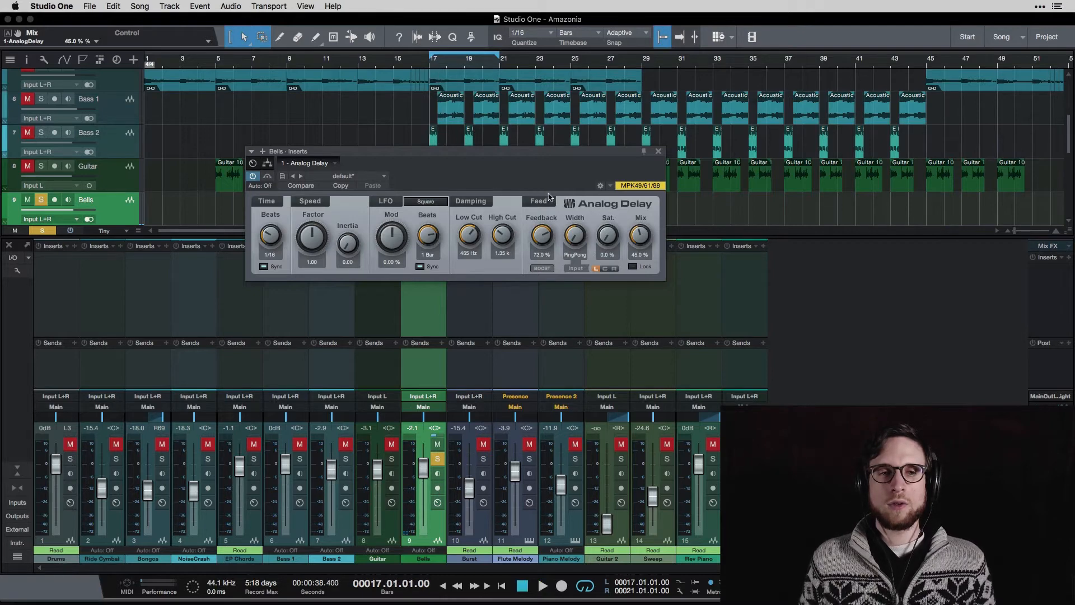
Browse Analog Delay presets without loading one, then bring up the insert slot menu.
{"action": "left_click", "coordinate": [363, 179]}
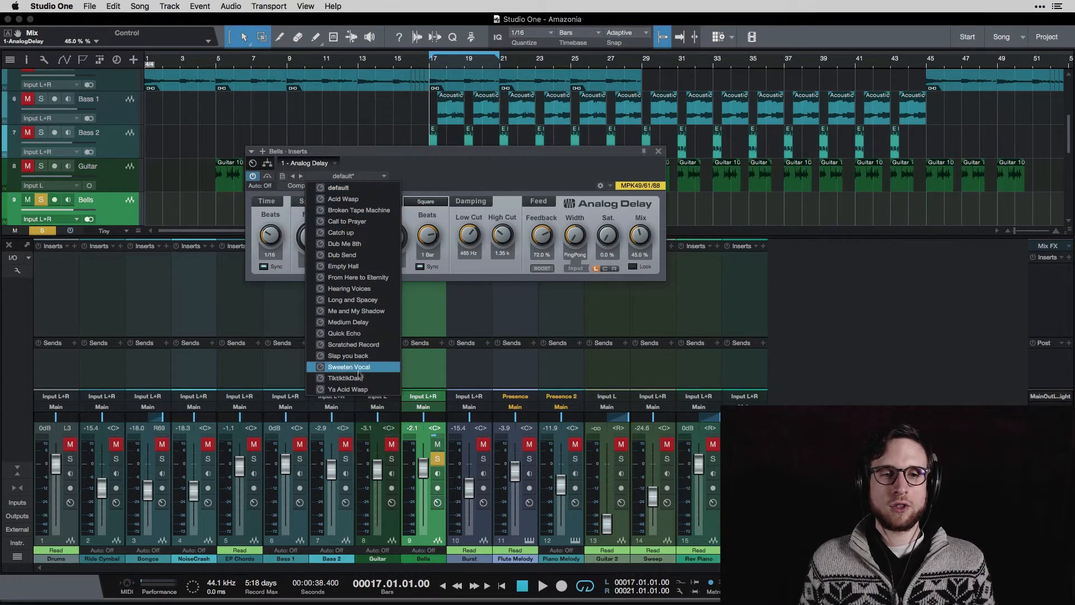
{"action": "left_click", "coordinate": [455, 166]}
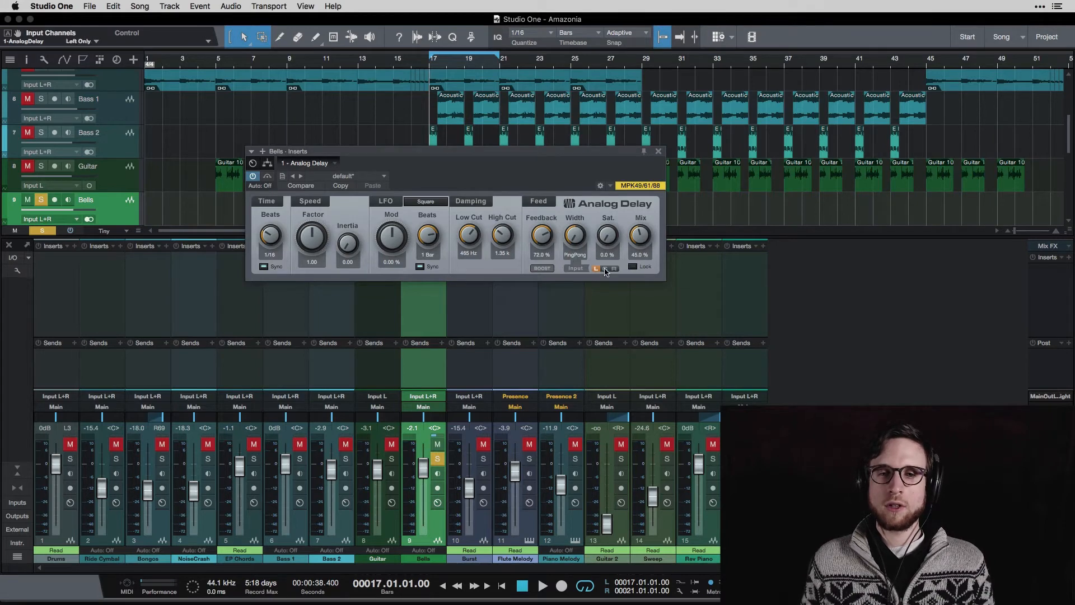
{"action": "left_click", "coordinate": [335, 164]}
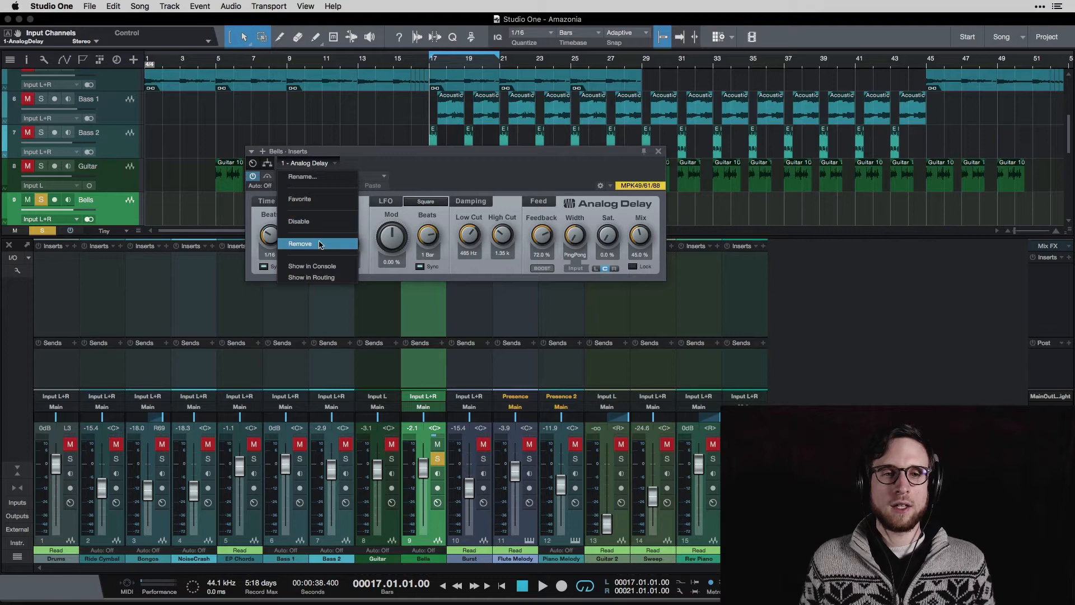
Remove the Analog Delay and insert PreSonus Beat Delay on the Bells channel.
{"action": "left_click", "coordinate": [322, 244]}
{"action": "left_click", "coordinate": [442, 246]}
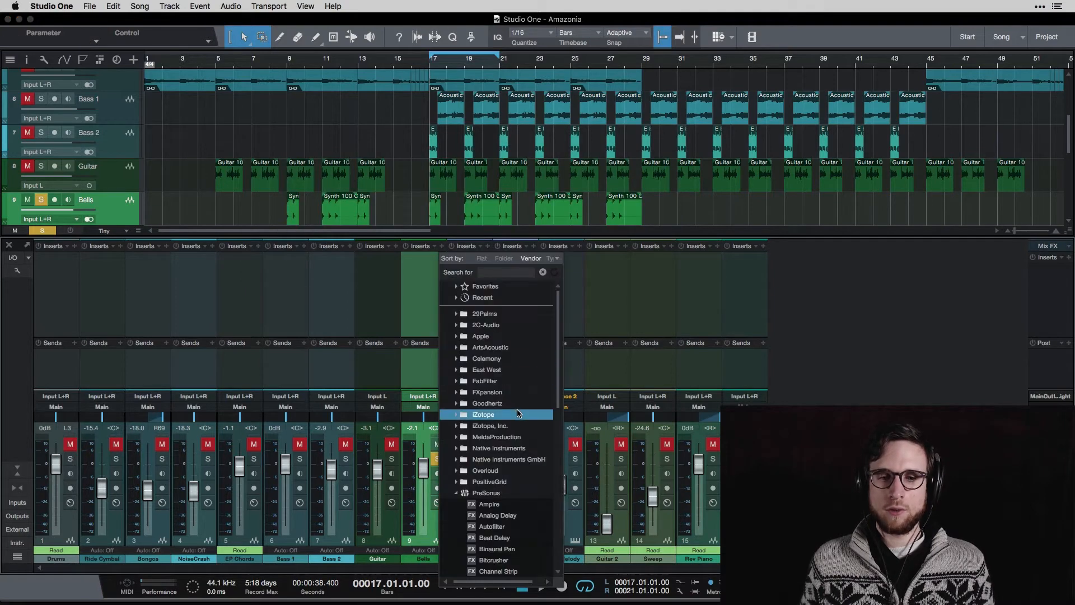
{"action": "scroll", "coordinate": [519, 425], "scroll_direction": "down", "scroll_amount": 3}
{"action": "left_click", "coordinate": [528, 492]}
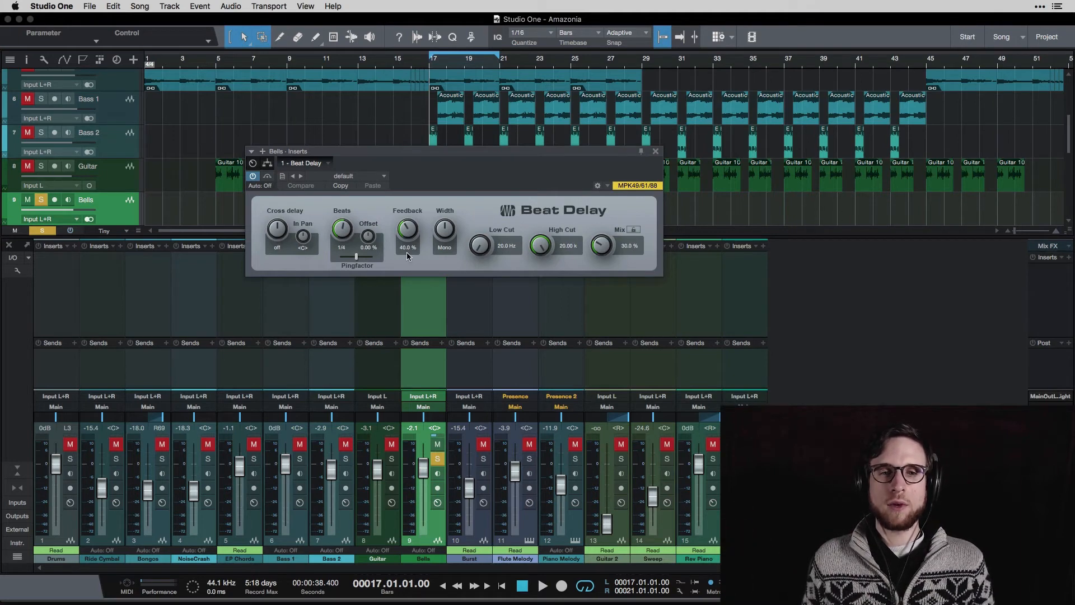
Set Beat Delay cross delay to R 50 ms and Width to Stereo, auditioning each.
{"action": "key", "text": "space"}
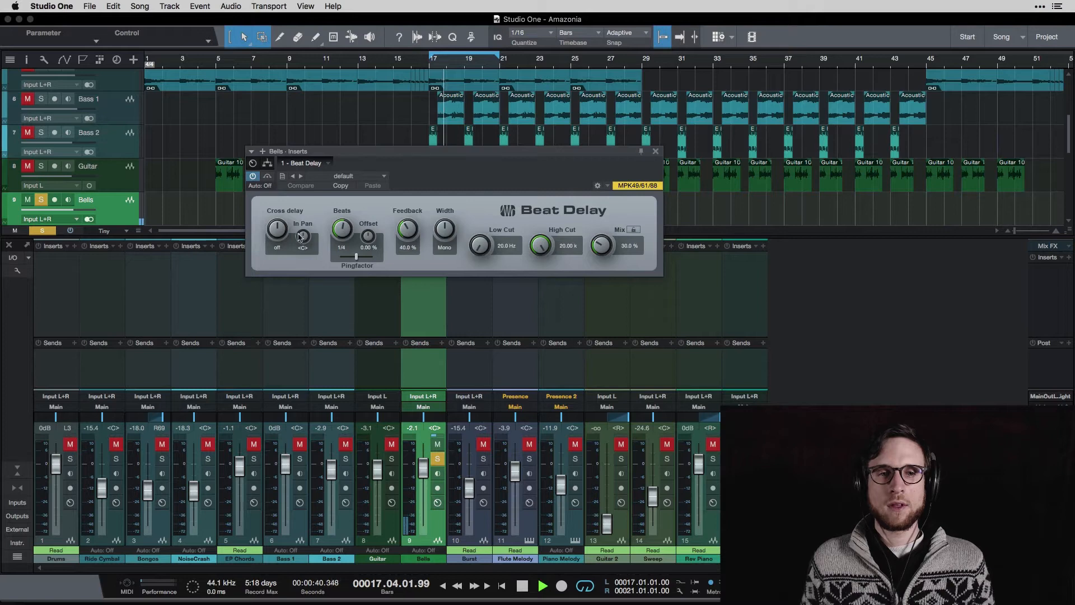
{"action": "key", "text": "space"}
{"action": "left_click_drag", "start_coordinate": [279, 228], "coordinate": [284, 196]}
{"action": "key", "text": "space"}
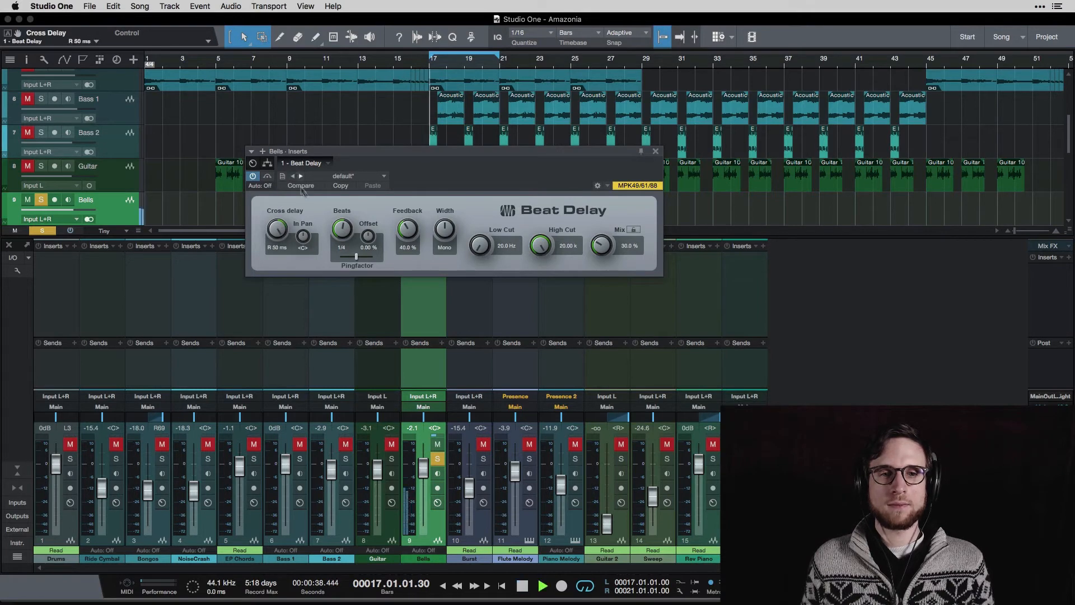
{"action": "key", "text": "space"}
{"action": "left_click_drag", "start_coordinate": [438, 235], "coordinate": [442, 222]}
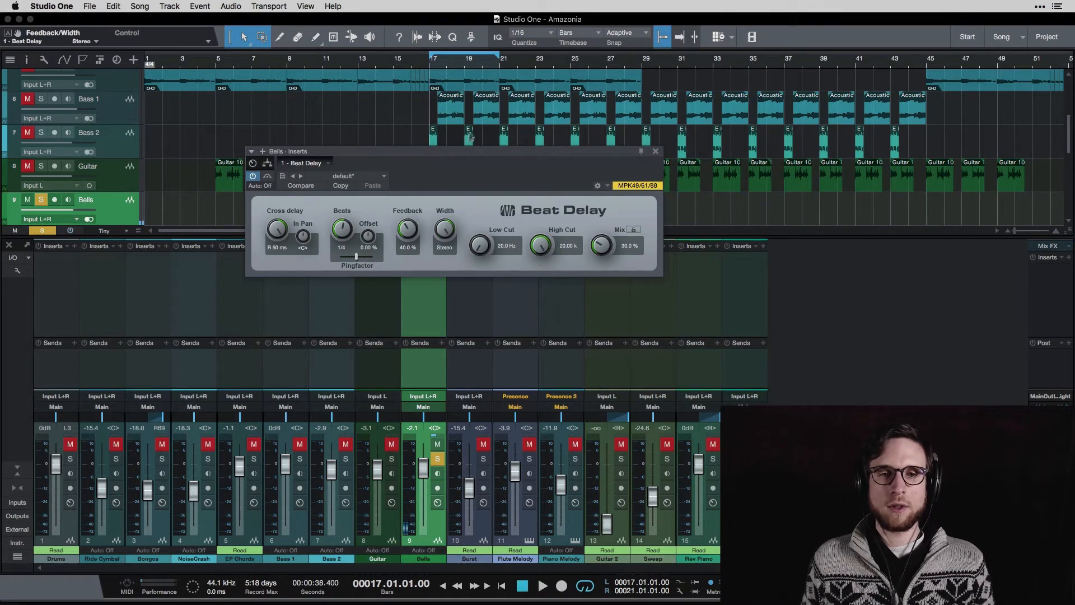
{"action": "key", "text": "space"}
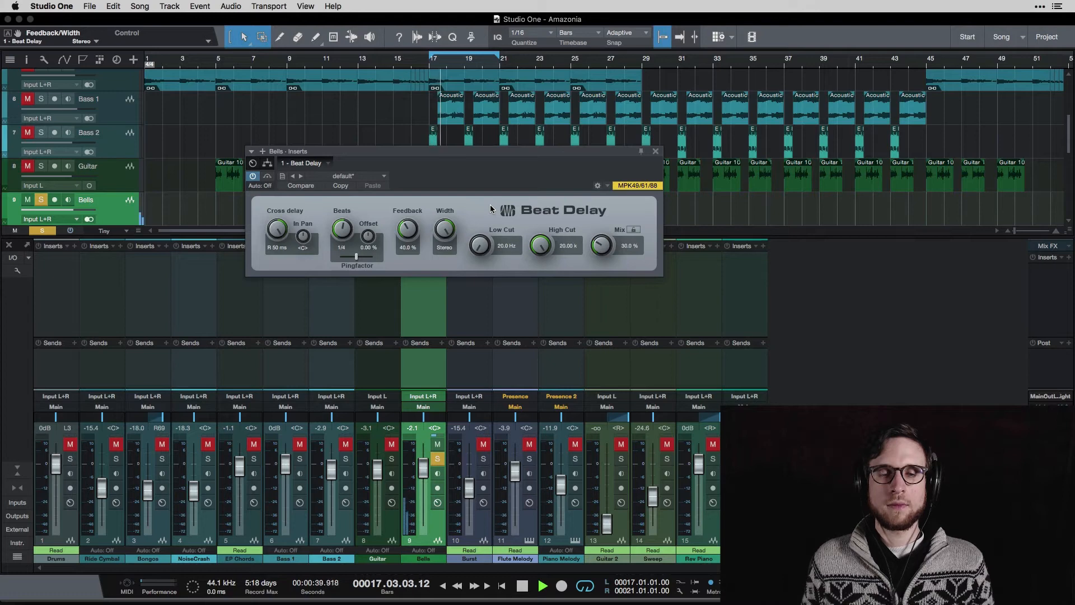
{"action": "key", "text": "space"}
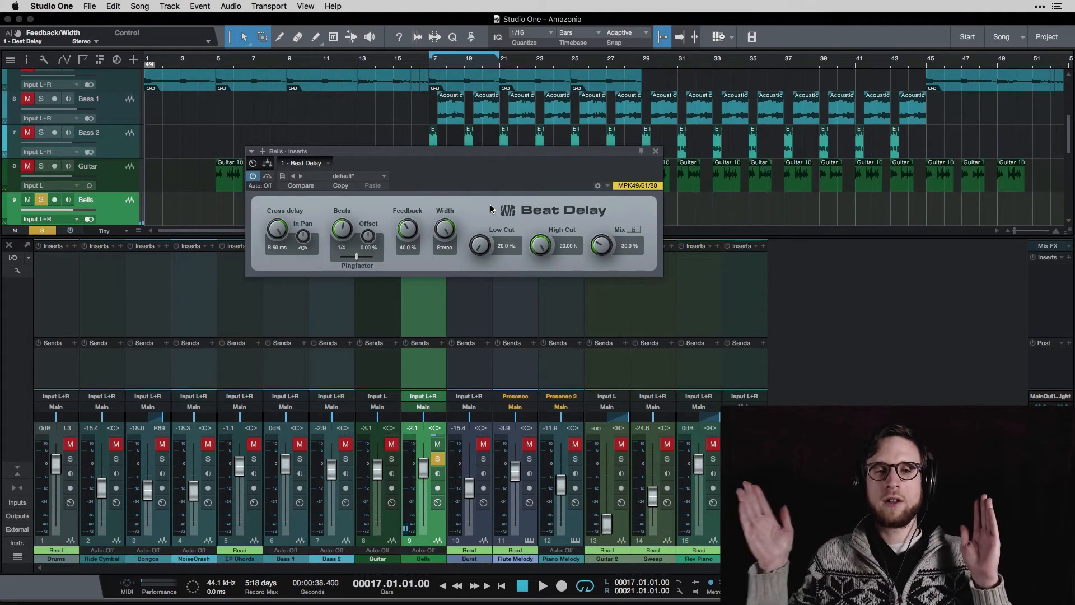
Audition the Bells fully wet at 100%, then pull Mix down toward about 42%.
{"action": "key", "text": "space"}
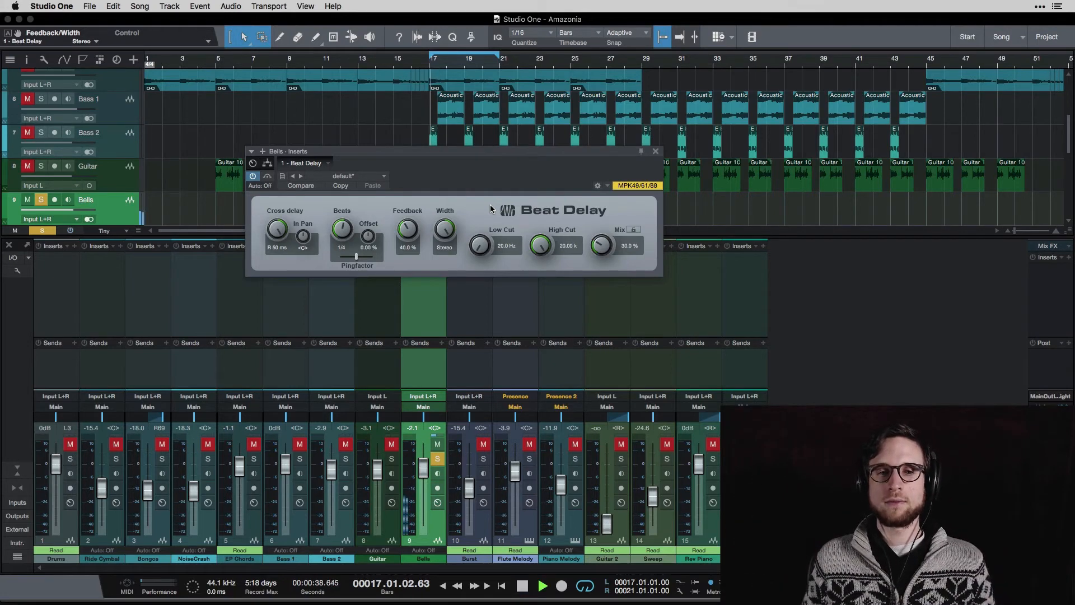
{"action": "key", "text": "space"}
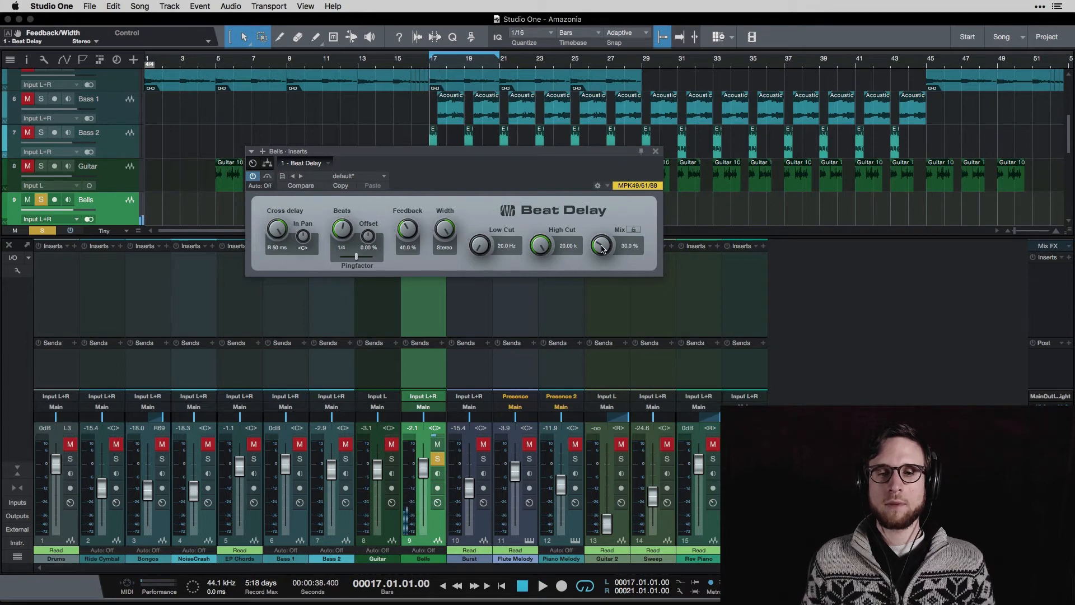
{"action": "key", "text": "space"}
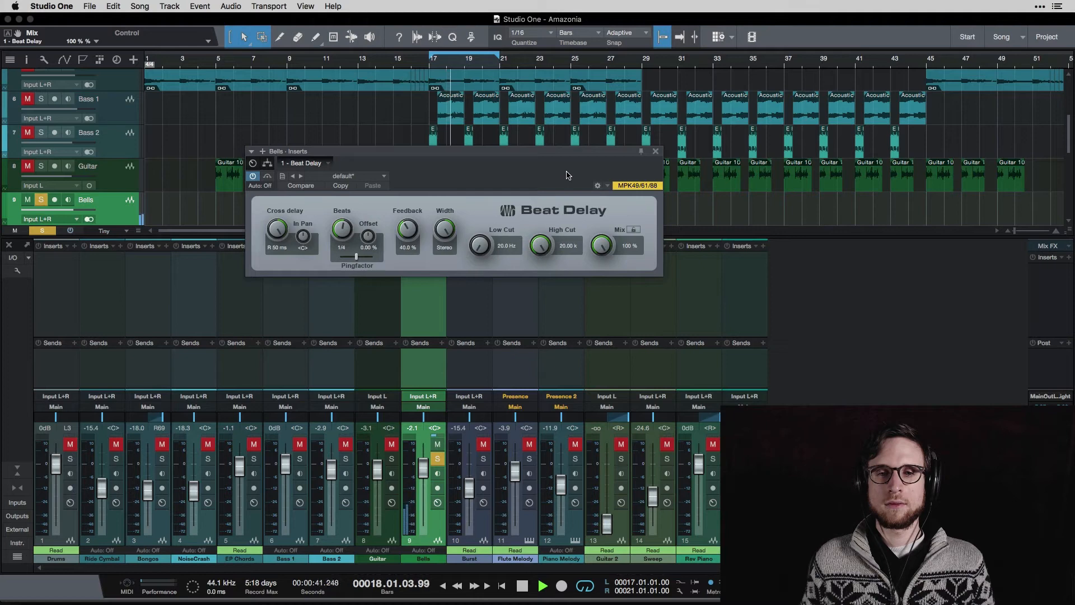
{"action": "key", "text": "space"}
{"action": "key", "text": "space"}
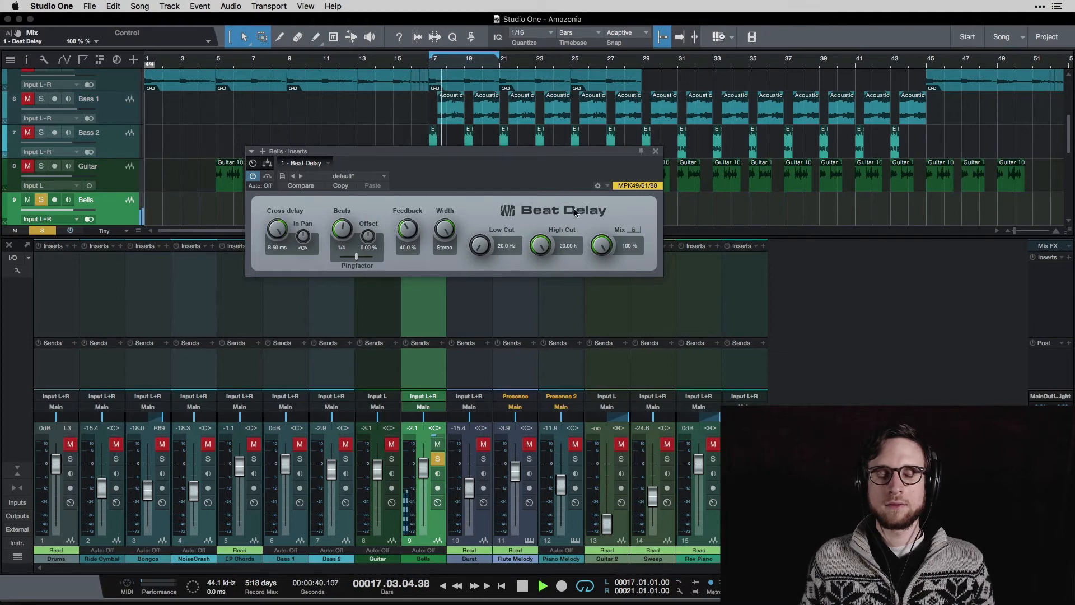
{"action": "key", "text": "space"}
{"action": "left_click_drag", "start_coordinate": [602, 245], "coordinate": [598, 309]}
Check the Beat Delay preset list and close it, keeping the default preset.
{"action": "left_click", "coordinate": [384, 178]}
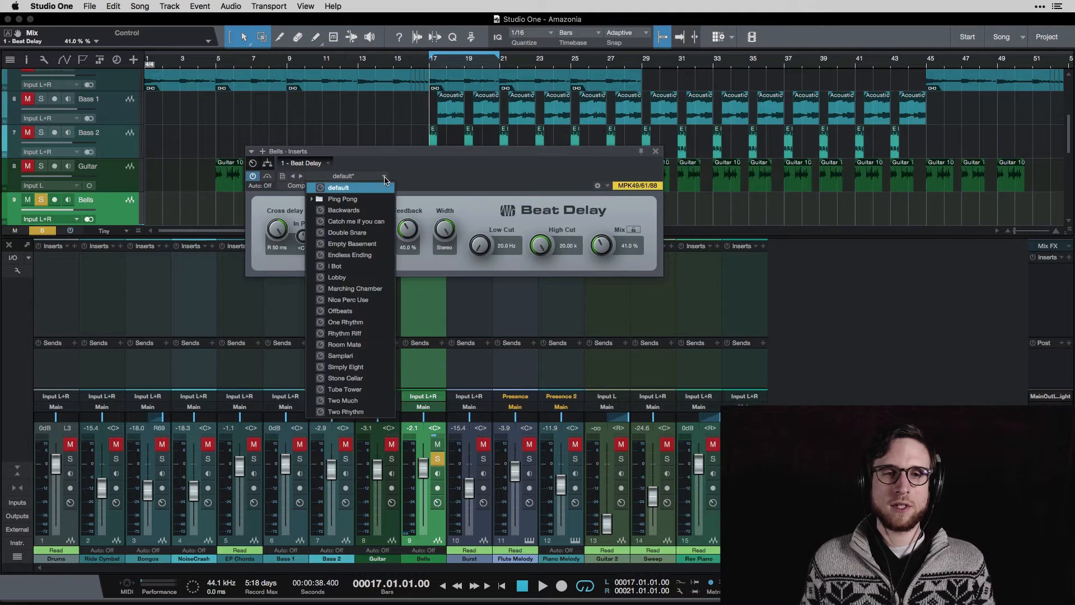
{"action": "left_click", "coordinate": [433, 179]}
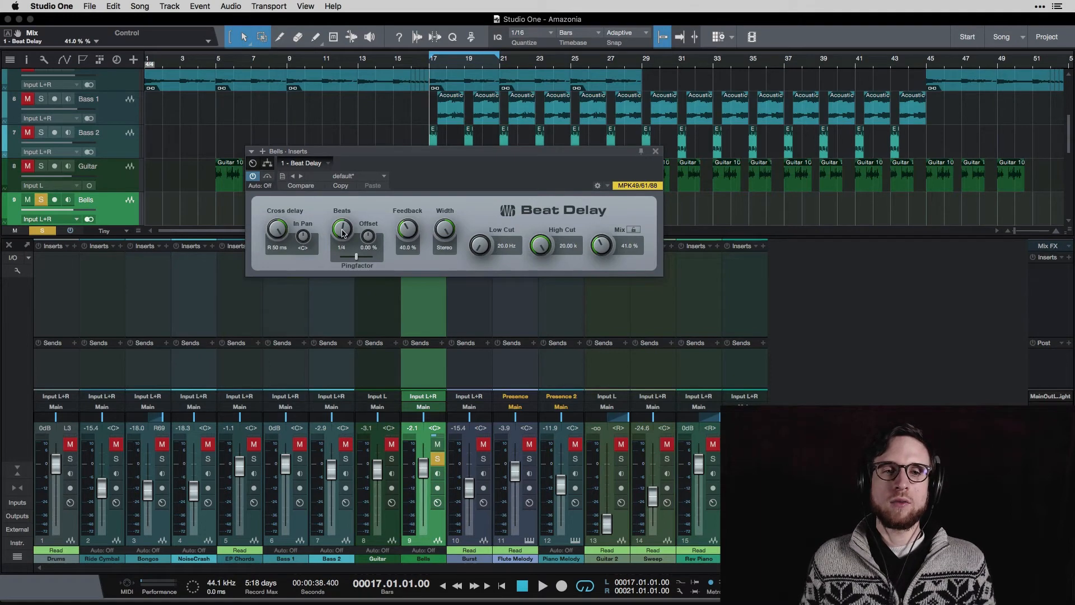
Change the Beat Delay Beats to 1/8 and bring up the '1 - Beat Delay' slot menu.
{"action": "mouse_move", "coordinate": [344, 233]}
{"action": "left_mouse_down"}
{"action": "mouse_move", "coordinate": [343, 258]}
{"action": "mouse_move", "coordinate": [349, 219]}
{"action": "mouse_move", "coordinate": [348, 250]}
{"action": "left_mouse_up"}
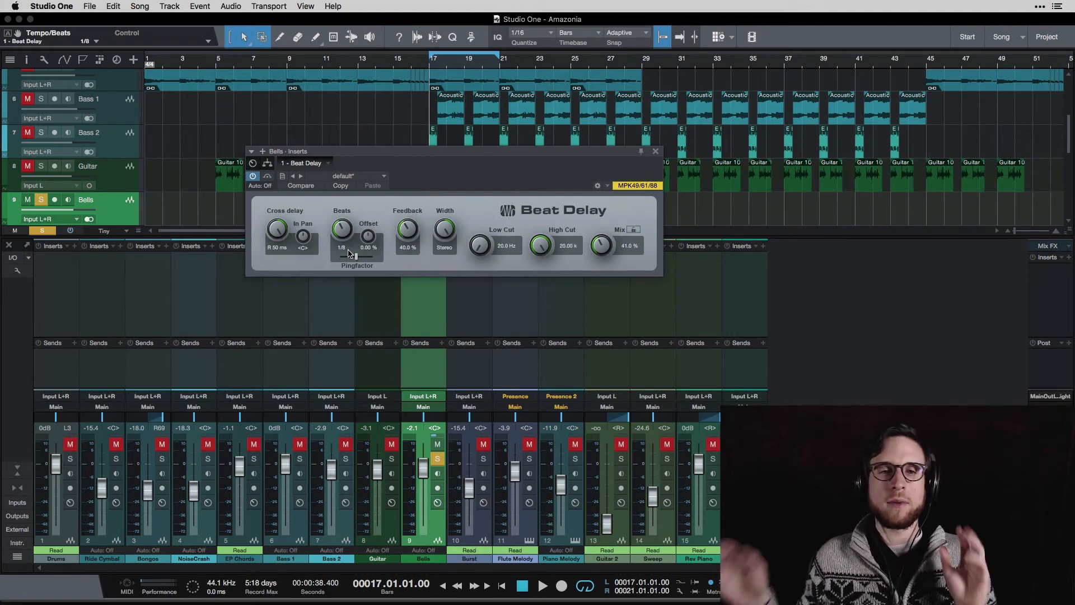
{"action": "left_click", "coordinate": [328, 163]}
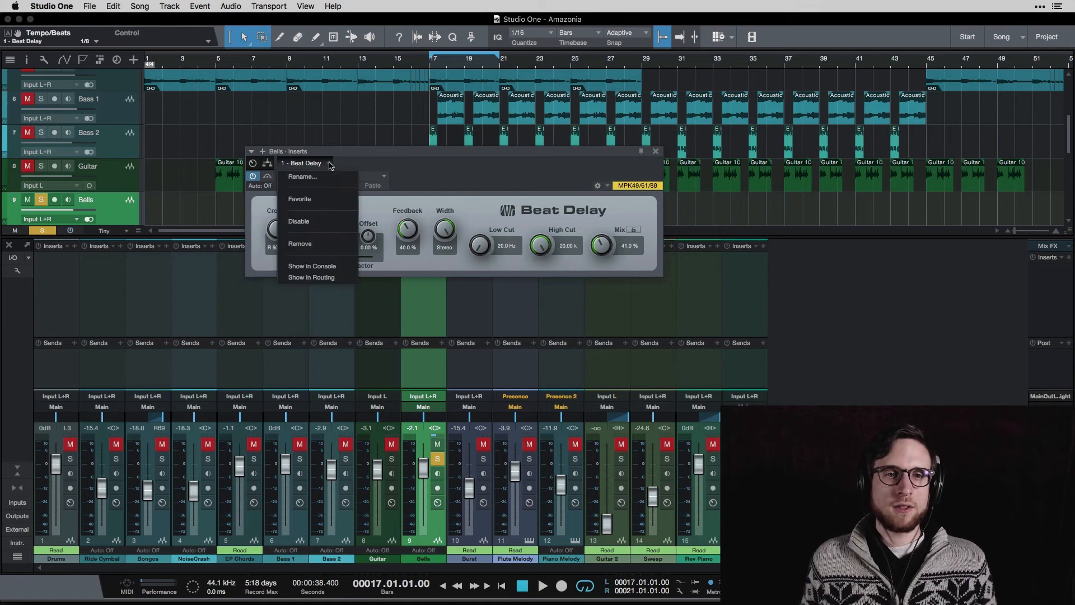
Remove the Beat Delay and add a PreSonus Groove Delay to the Bells inserts.
{"action": "left_click", "coordinate": [334, 254]}
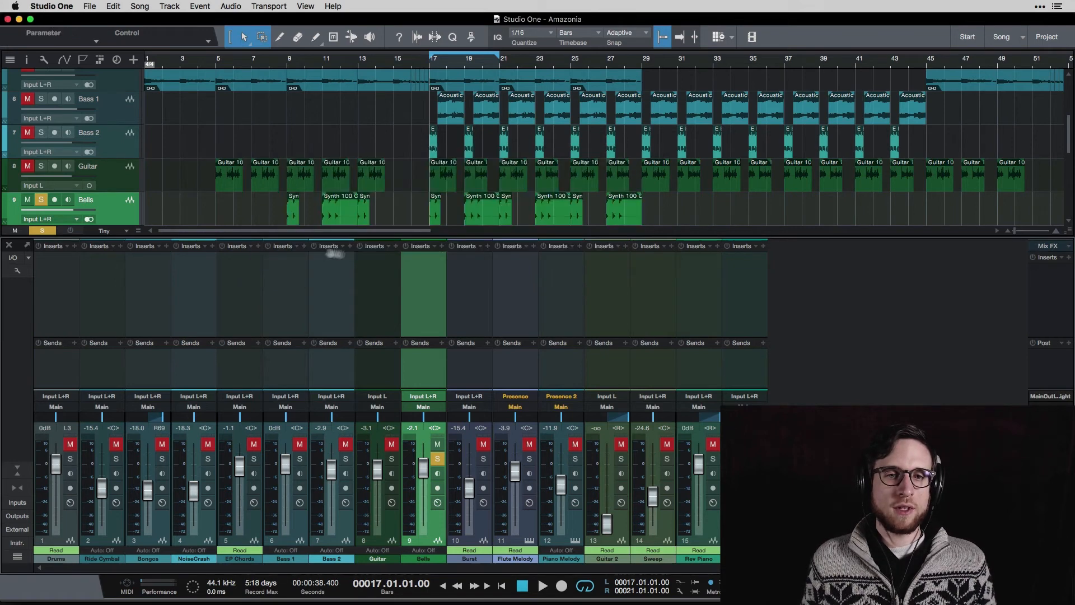
{"action": "left_click", "coordinate": [441, 246]}
{"action": "left_click", "coordinate": [515, 448]}
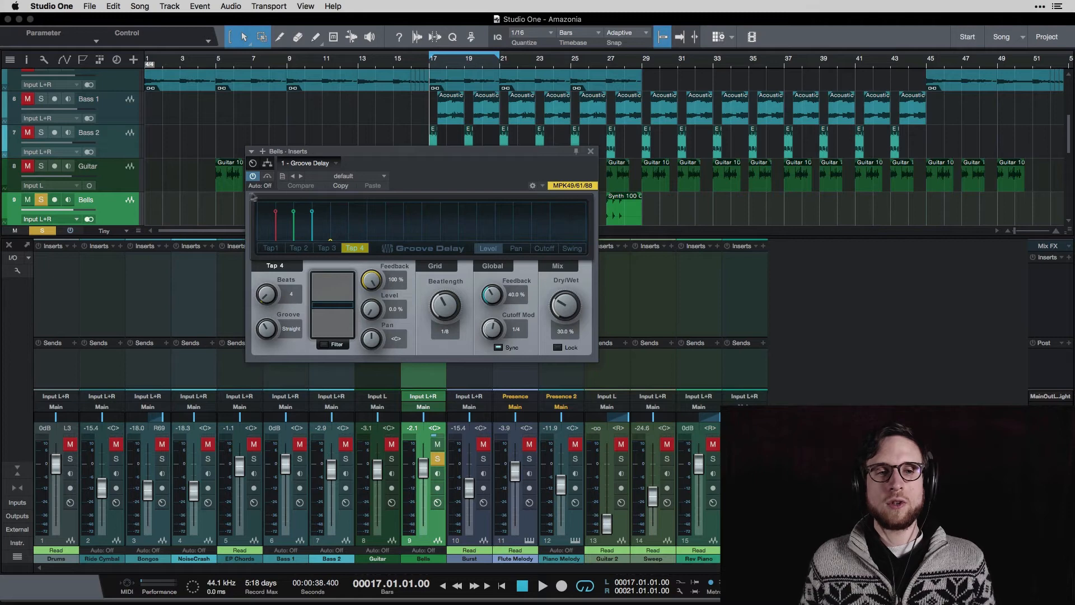
Review the Groove Delay's Tap 1, Tap 2 and Tap 3 settings, then briefly play the Bells track to hear the delay.
{"action": "left_click", "coordinate": [272, 248]}
{"action": "left_click", "coordinate": [298, 248]}
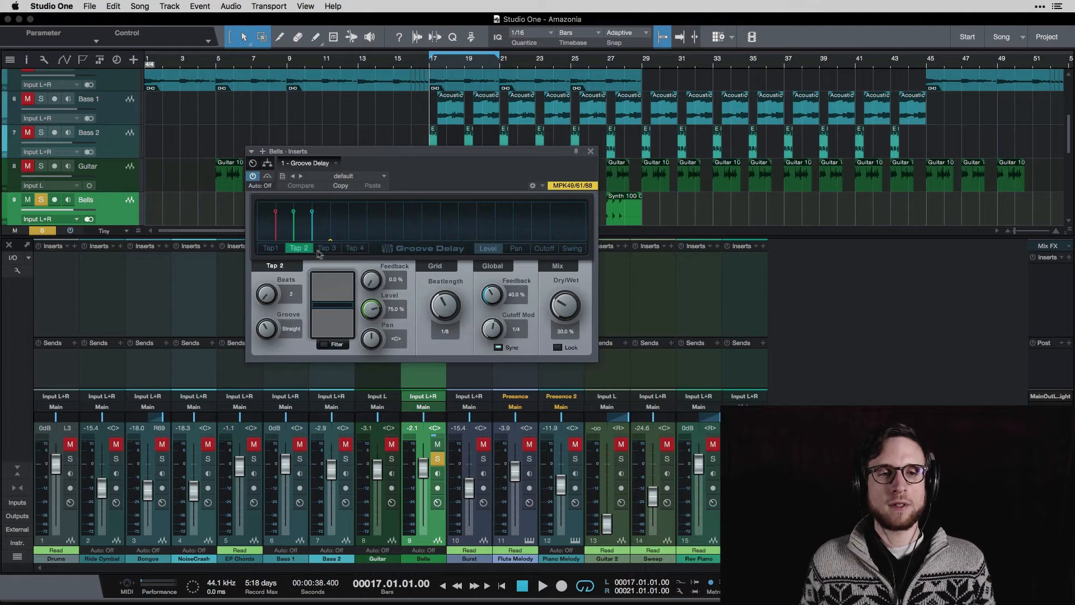
{"action": "left_click", "coordinate": [324, 249]}
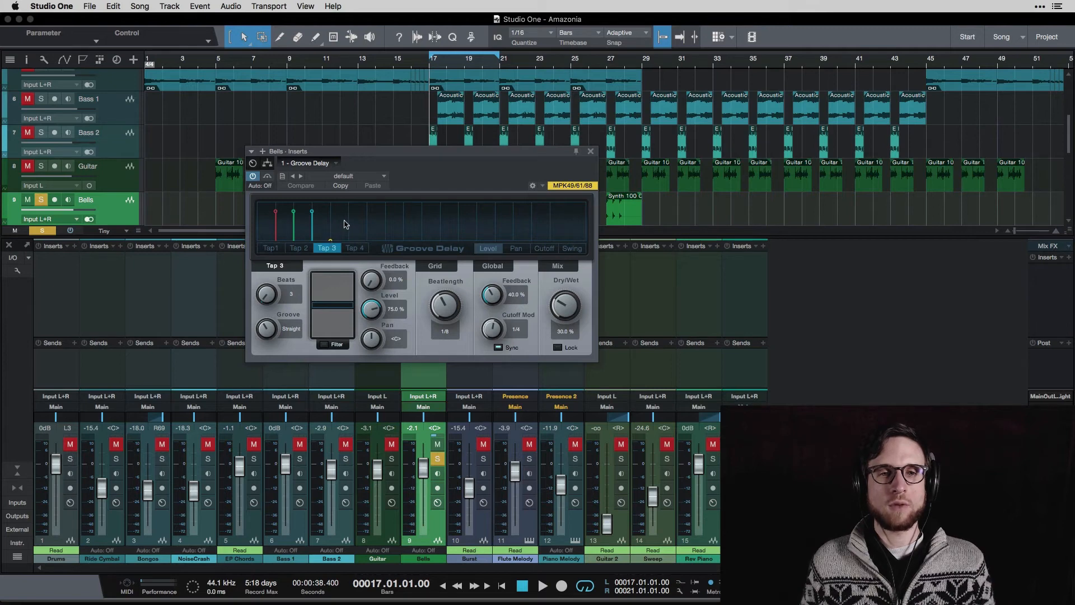
{"action": "key", "text": "space"}
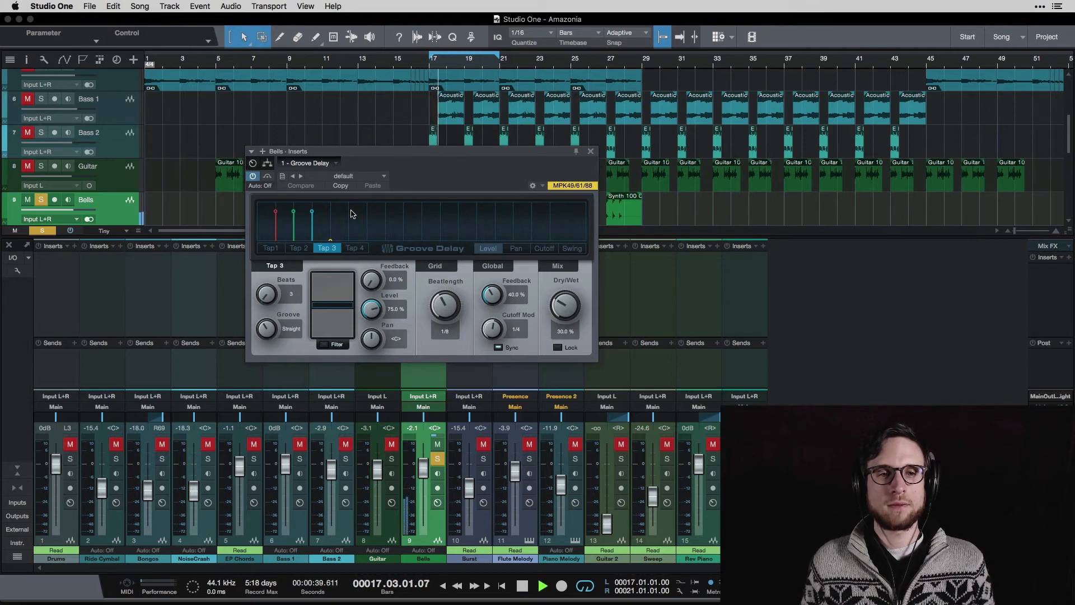
{"action": "key", "text": "space"}
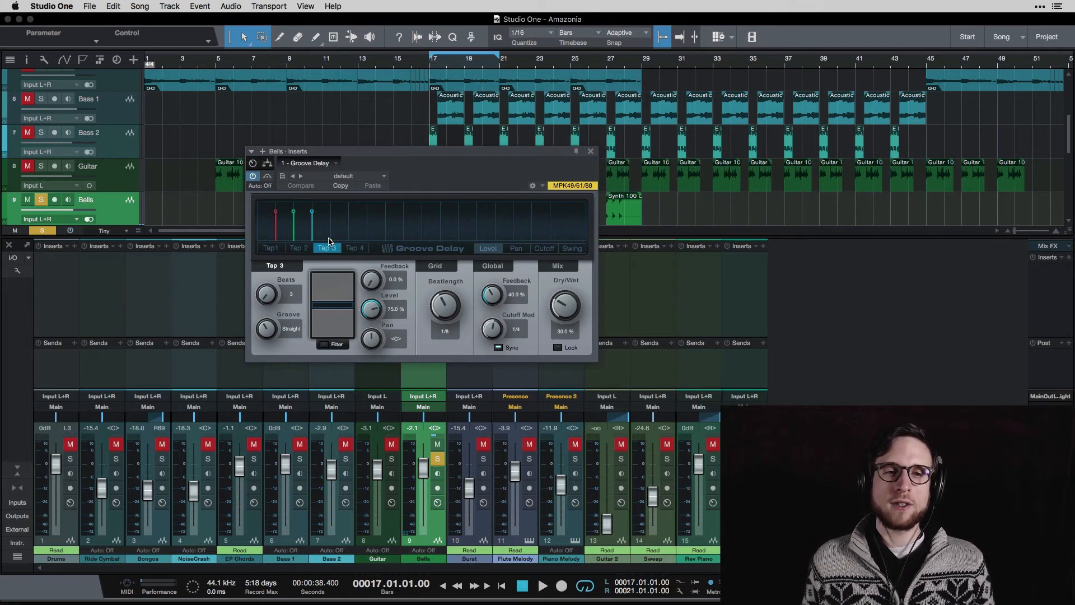
Drop Tap 2's level almost to zero and give Tap 4 134.7% groove at 81.4% level, then view the taps' pan values.
{"action": "mouse_move", "coordinate": [294, 213]}
{"action": "left_mouse_down"}
{"action": "mouse_move", "coordinate": [294, 241]}
{"action": "mouse_move", "coordinate": [314, 227]}
{"action": "mouse_move", "coordinate": [329, 242]}
{"action": "mouse_move", "coordinate": [330, 211]}
{"action": "left_mouse_up"}
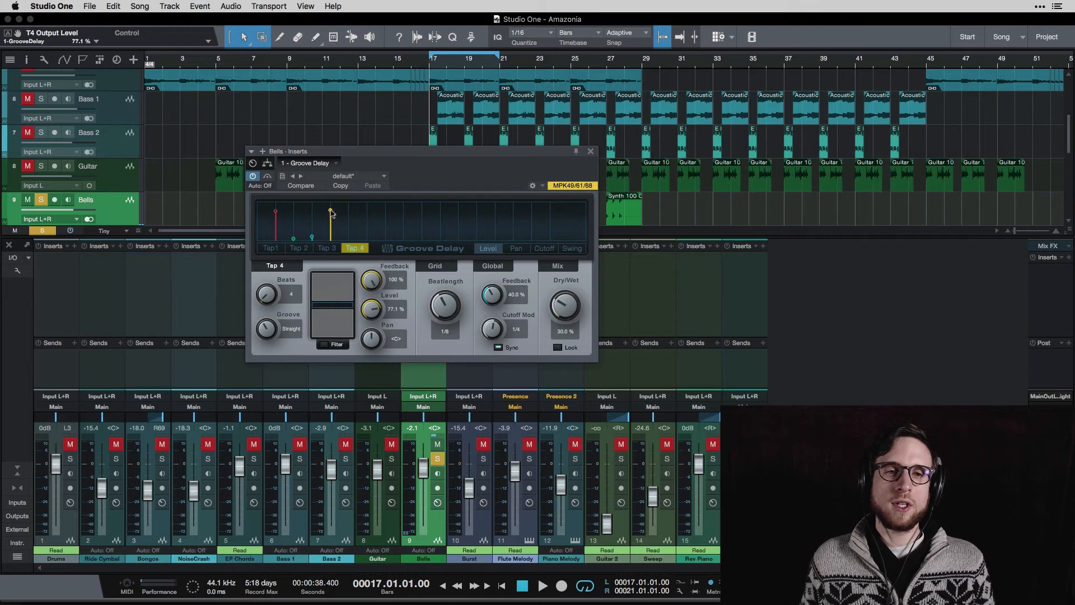
{"action": "mouse_move", "coordinate": [331, 213]}
{"action": "left_mouse_down"}
{"action": "mouse_move", "coordinate": [366, 216]}
{"action": "mouse_move", "coordinate": [320, 223]}
{"action": "mouse_move", "coordinate": [374, 221]}
{"action": "mouse_move", "coordinate": [337, 220]}
{"action": "left_mouse_up"}
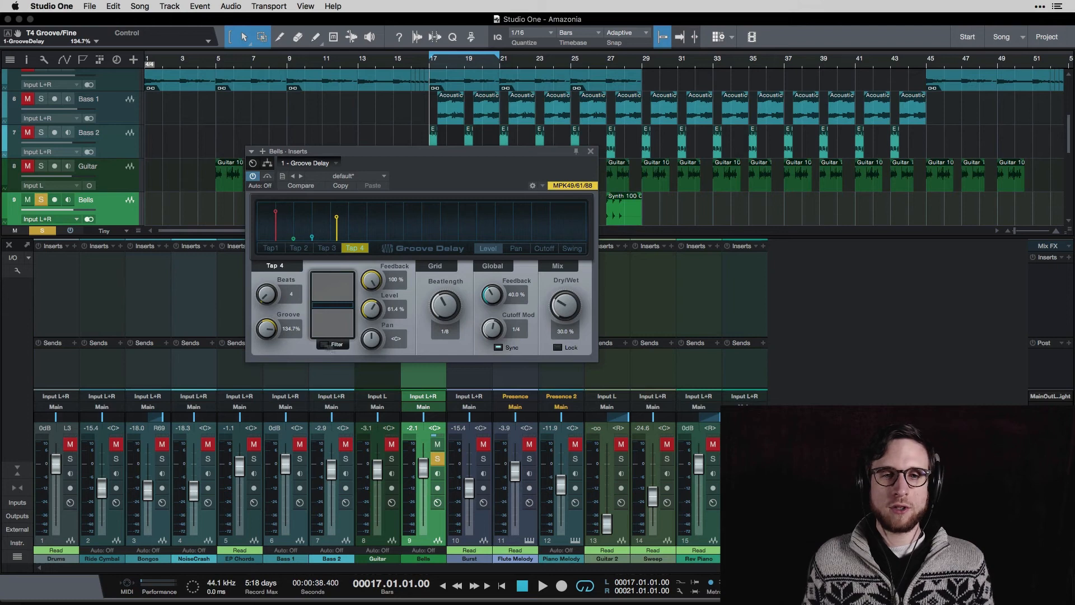
{"action": "left_click", "coordinate": [515, 248]}
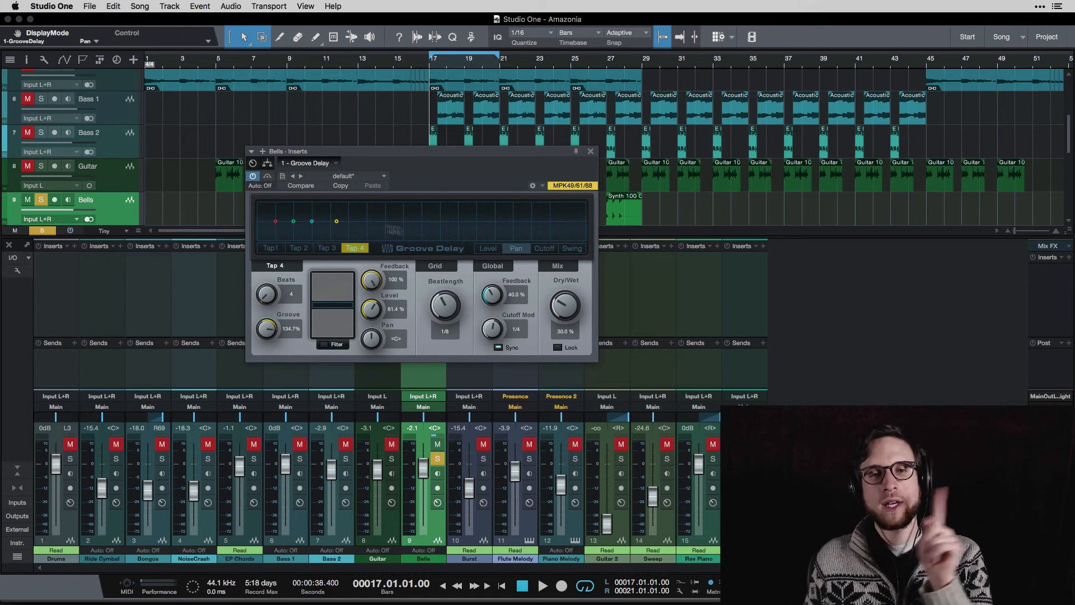
View the taps' cutoff and swing graphs, keep the default preset, and move the Groove Delay window aside.
{"action": "left_click", "coordinate": [552, 249]}
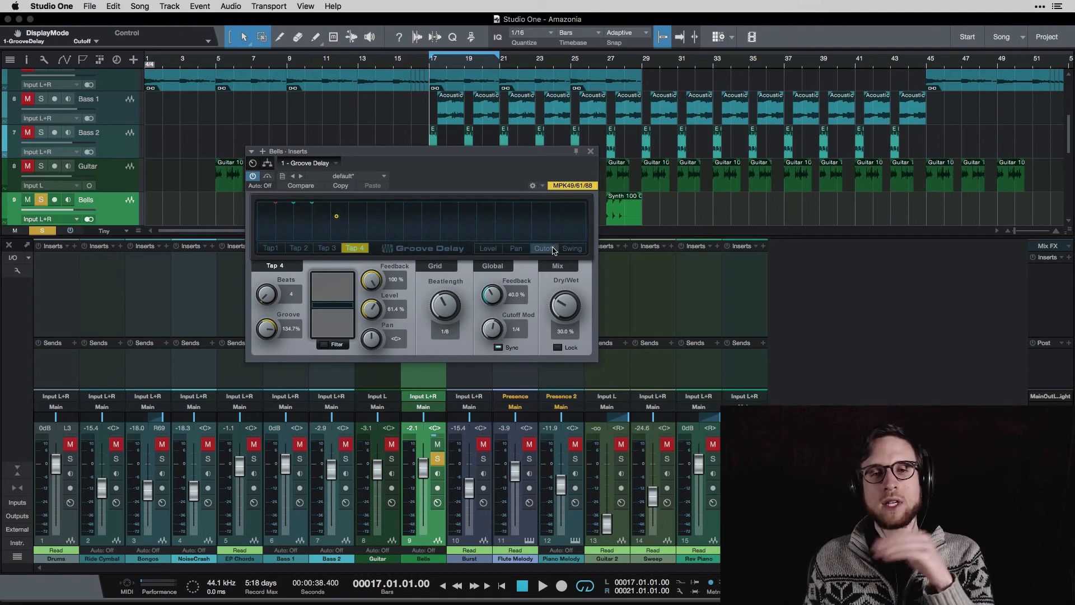
{"action": "left_click", "coordinate": [568, 249]}
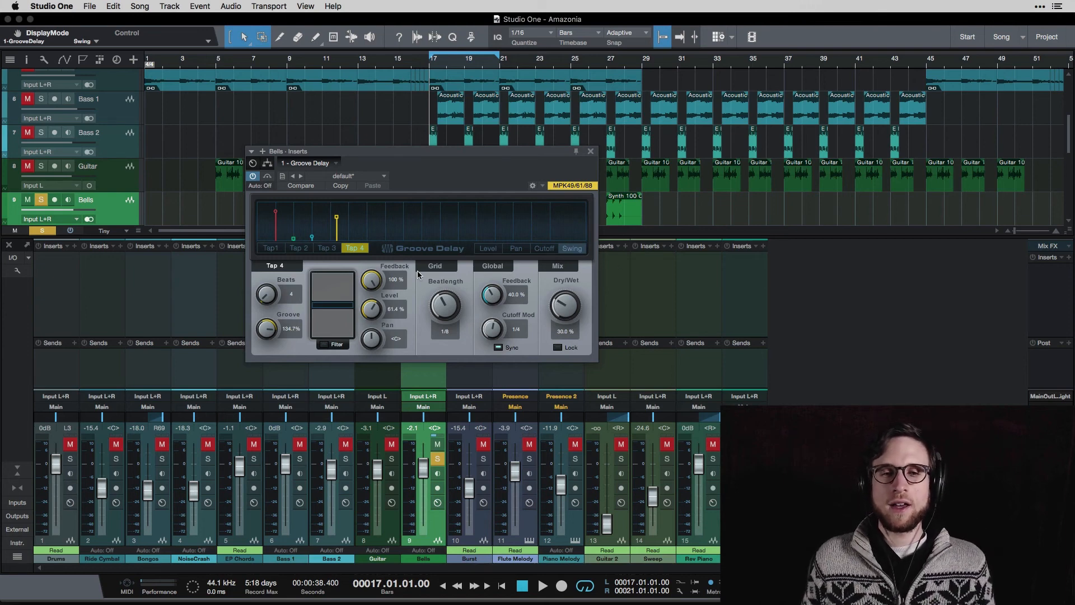
{"action": "left_click", "coordinate": [364, 177]}
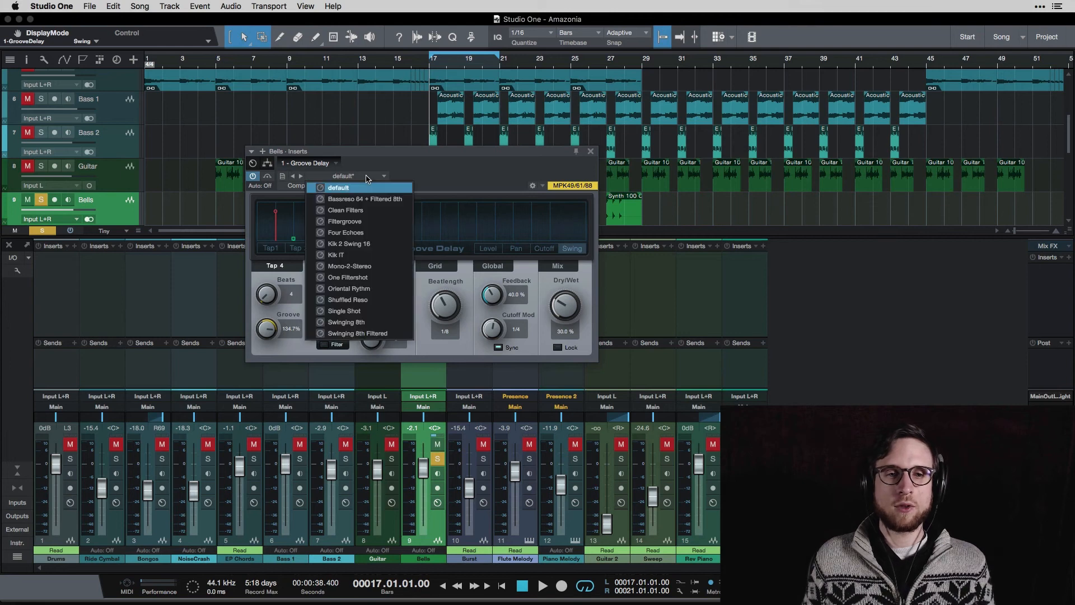
{"action": "left_click", "coordinate": [439, 181]}
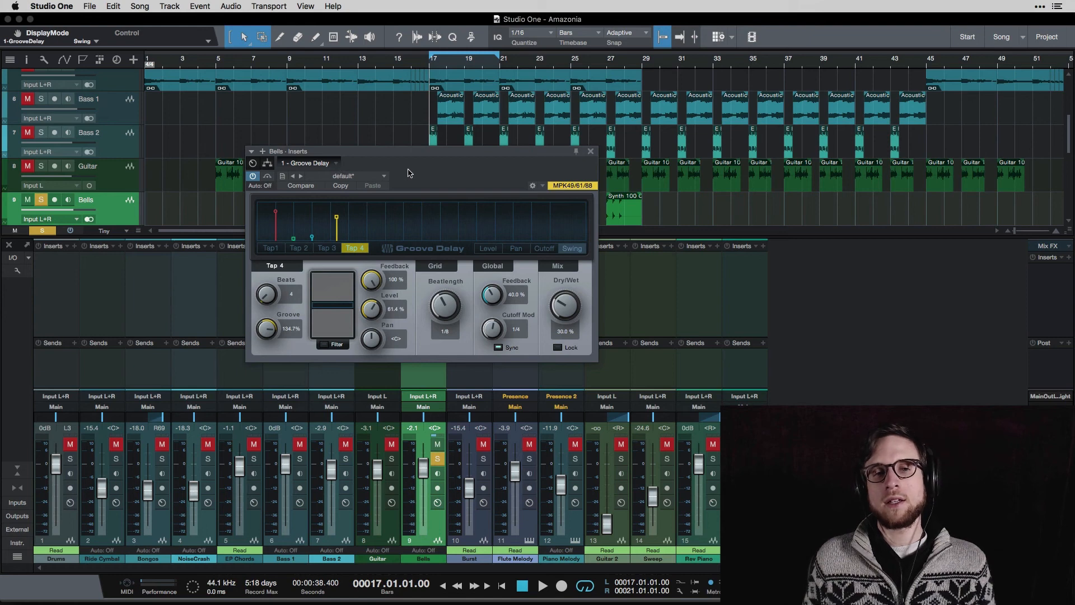
{"action": "left_click_drag", "start_coordinate": [434, 163], "coordinate": [392, 229]}
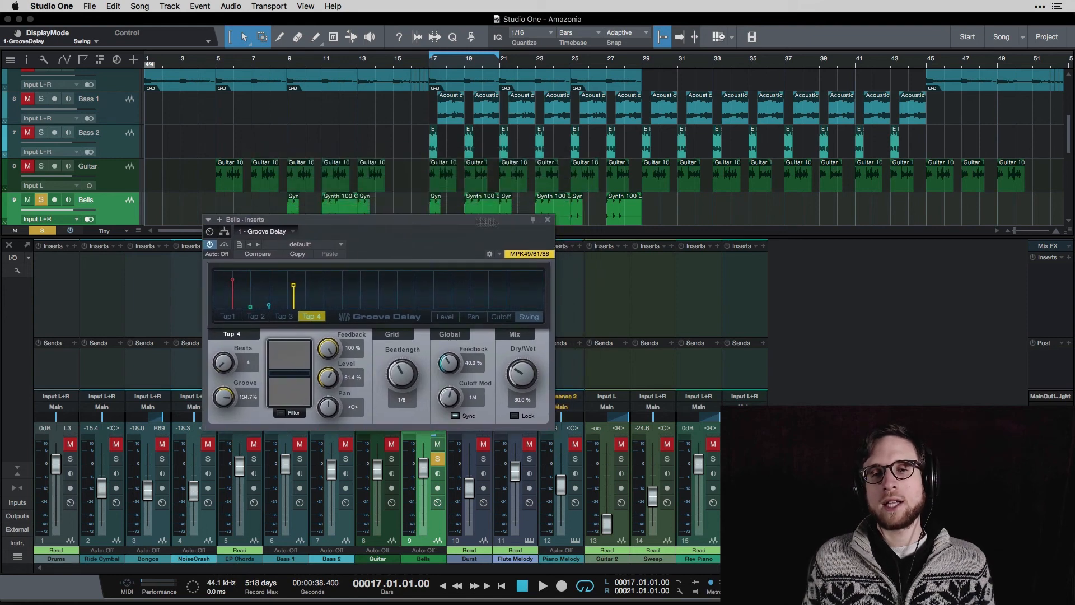
Close the Bells Inserts window, keeping the configured Groove Delay on the channel.
{"action": "left_click", "coordinate": [549, 219]}
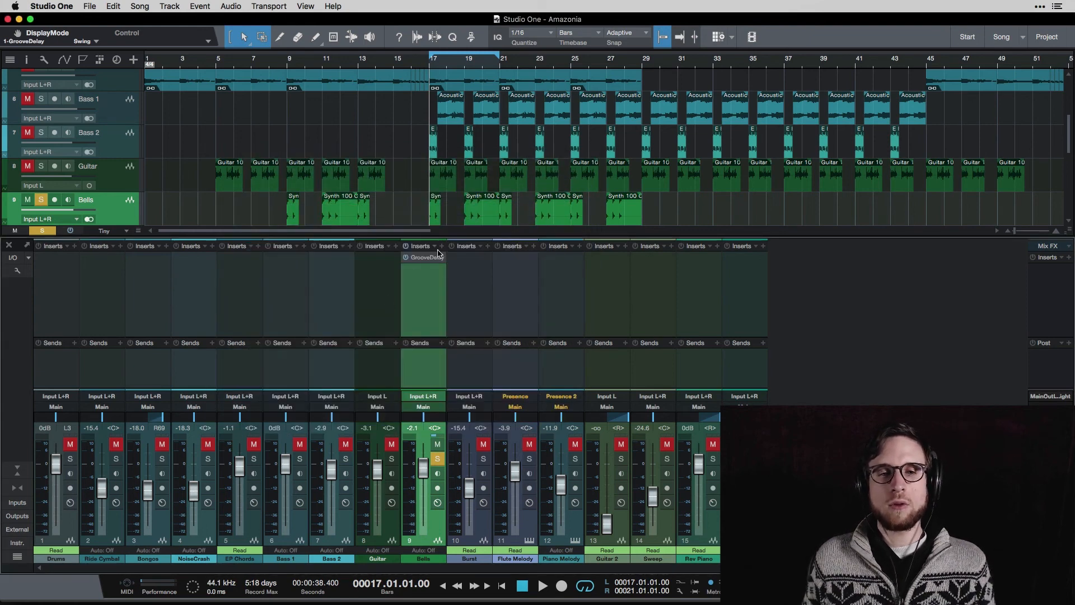